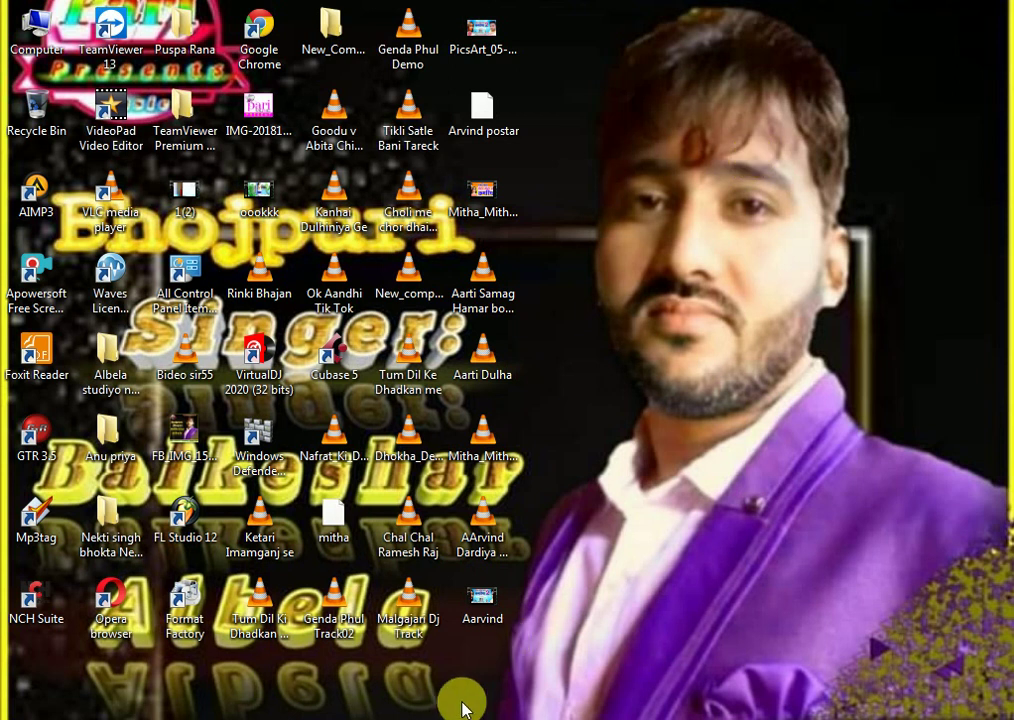
- Switch to the Cubase 5 project and place the playhead just past bar 17, before the first Audio 02 event
mouse_move(436, 713)
left_click(453, 661)
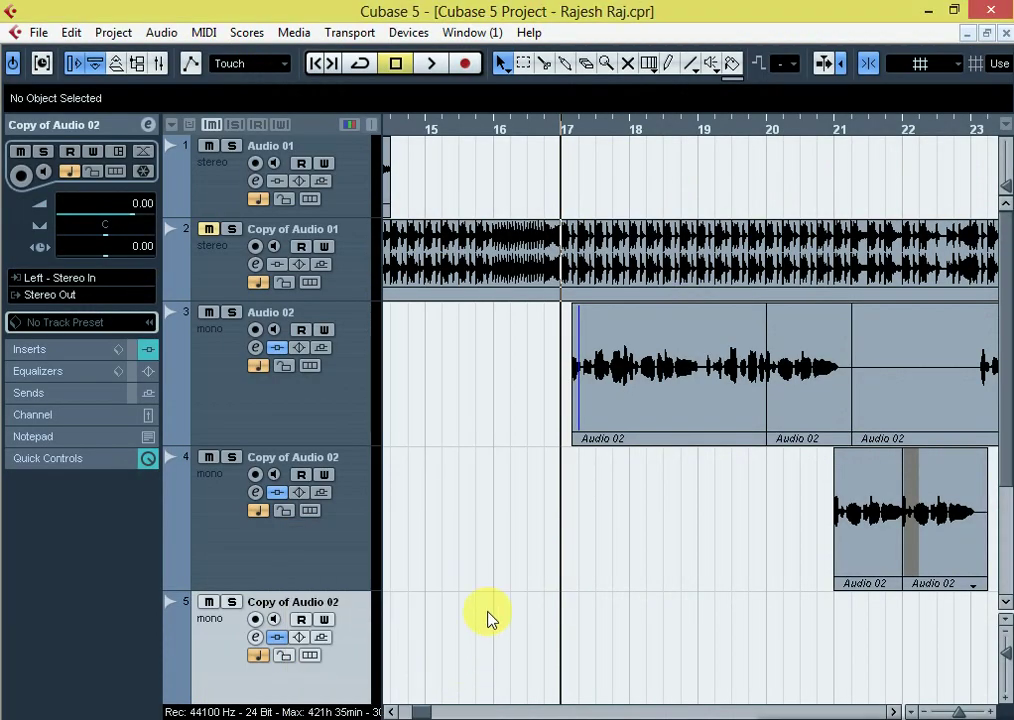
left_click(571, 130)
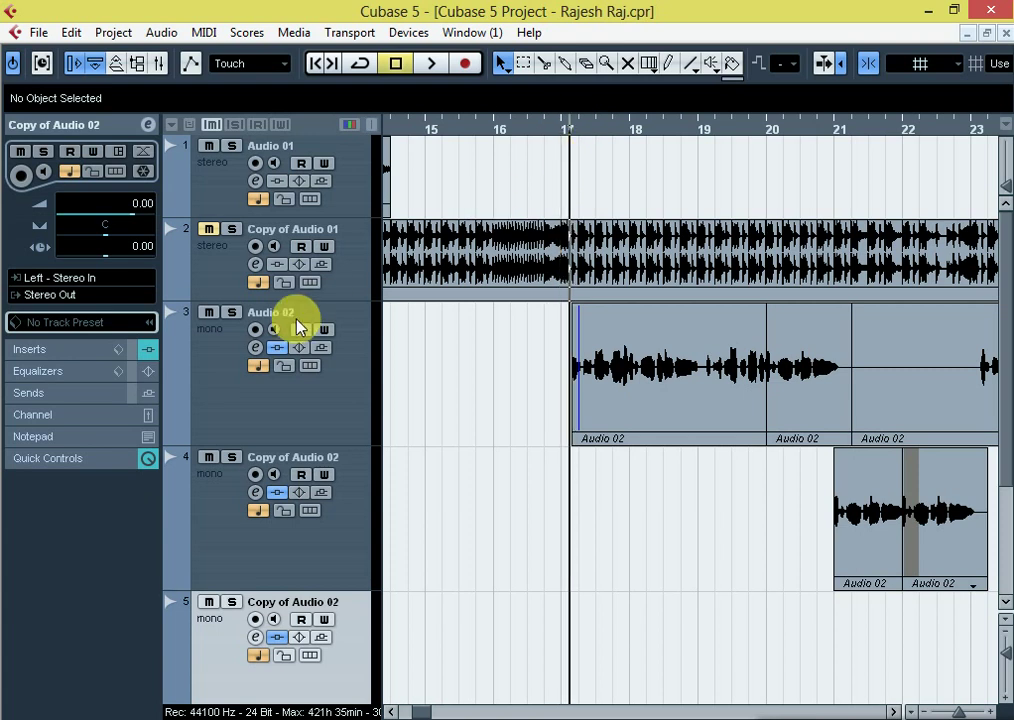
- Examine the channel settings of the Audio 02 track, including its inserts, equalizers and sends
left_click(256, 346)
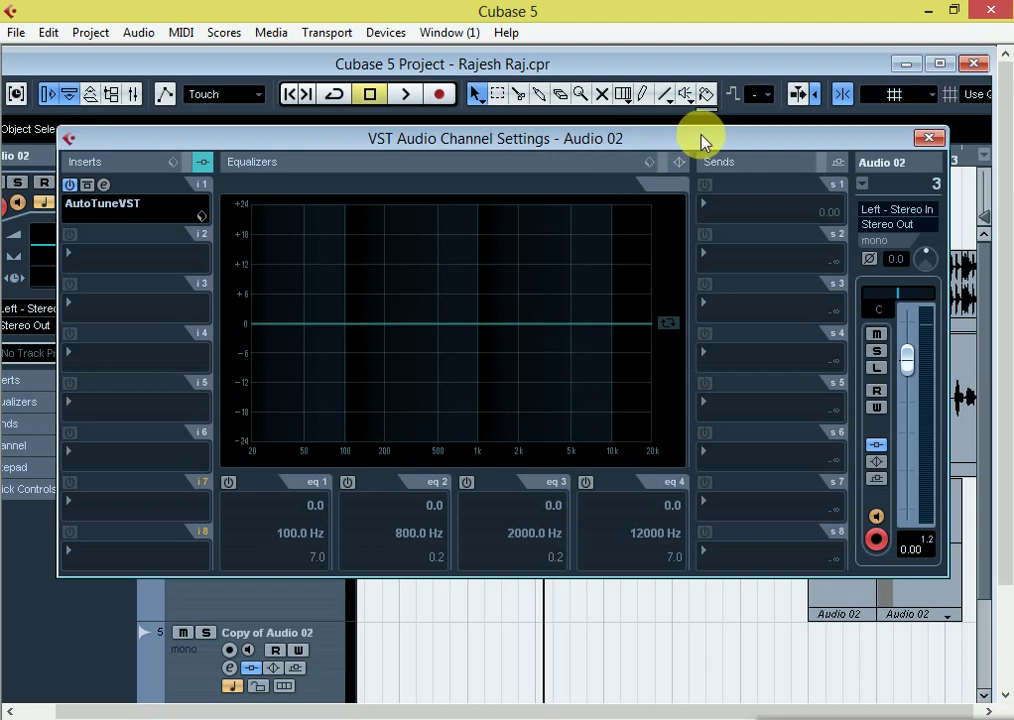
left_click_drag(701, 140, 679, 92)
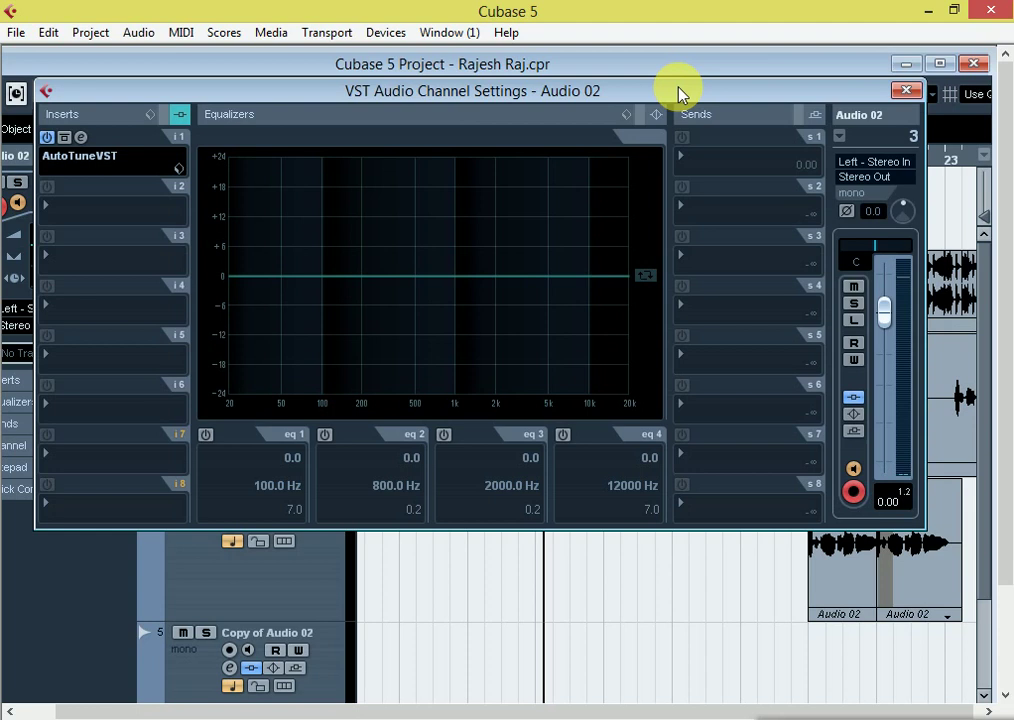
left_click(907, 91)
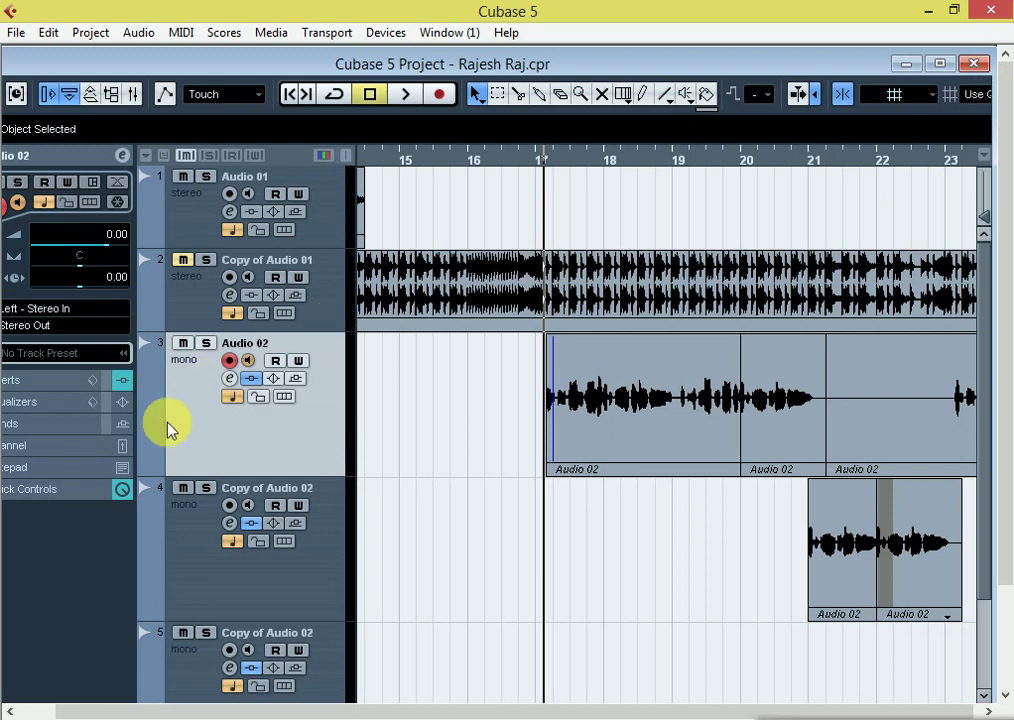
left_click(229, 378)
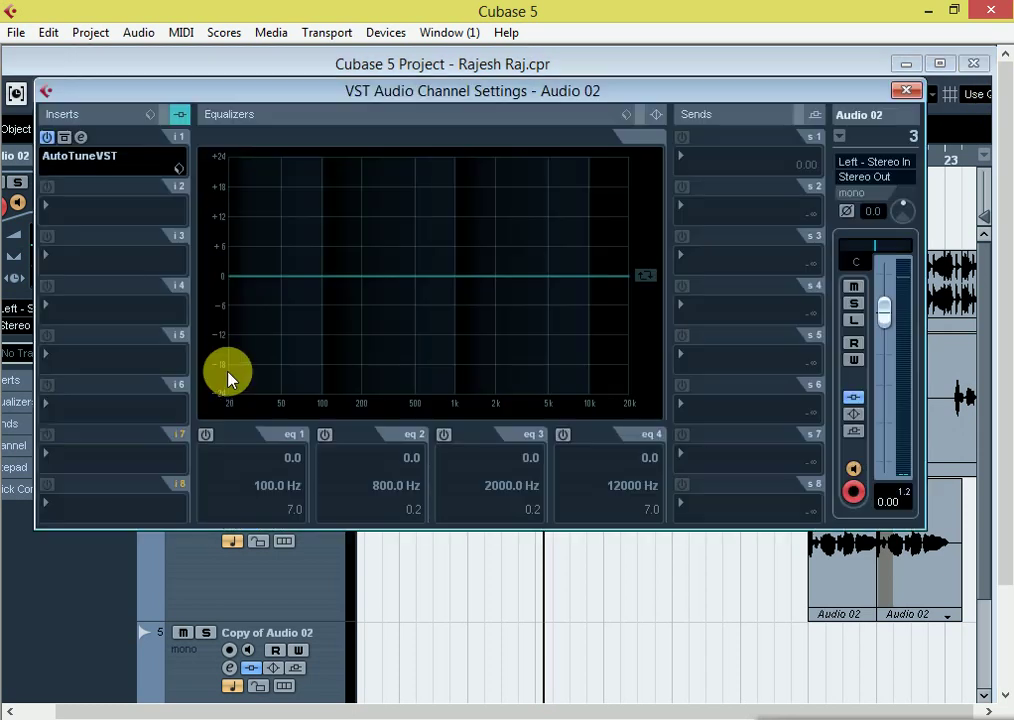
left_click(907, 91)
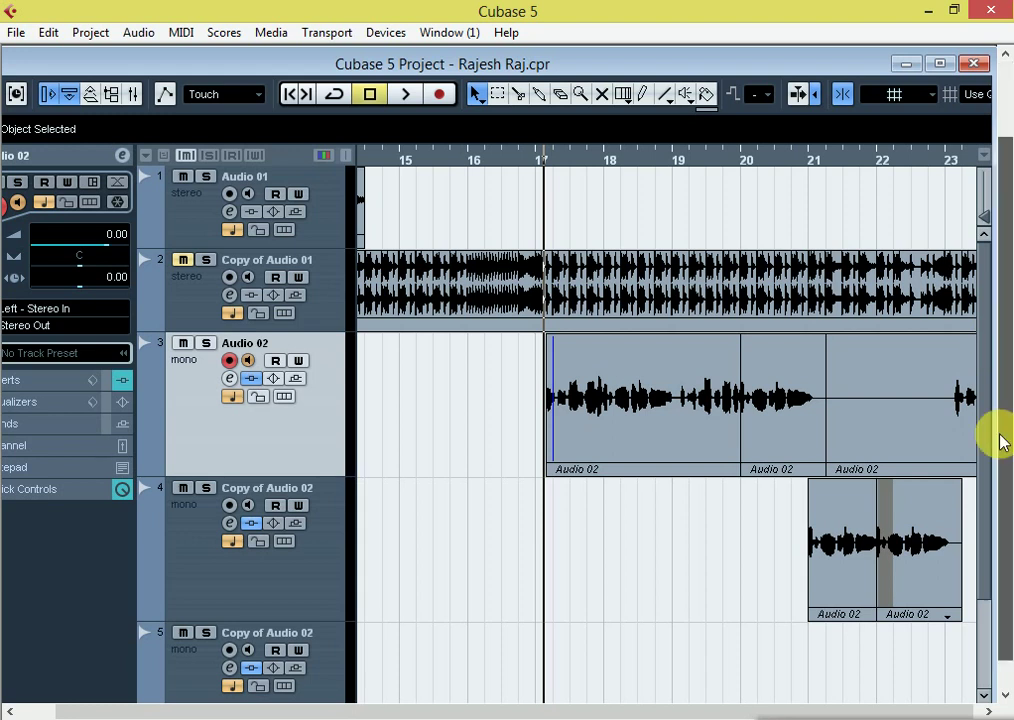
left_click_drag(970, 625, 972, 622)
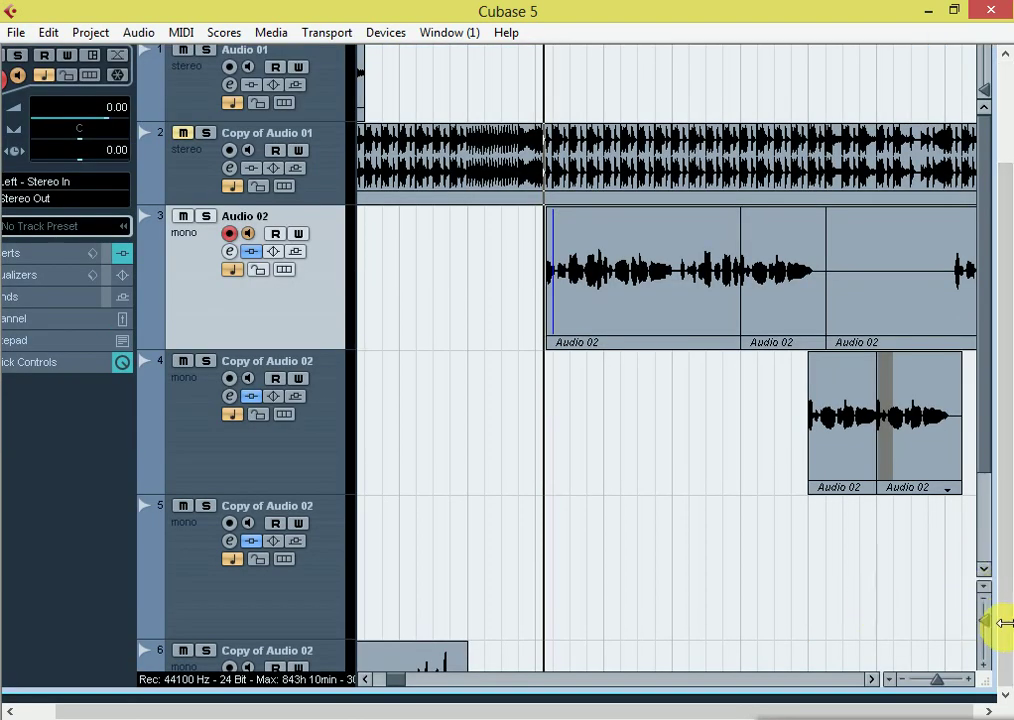
left_click_drag(987, 459, 985, 367)
left_click_drag(1004, 262, 1006, 62)
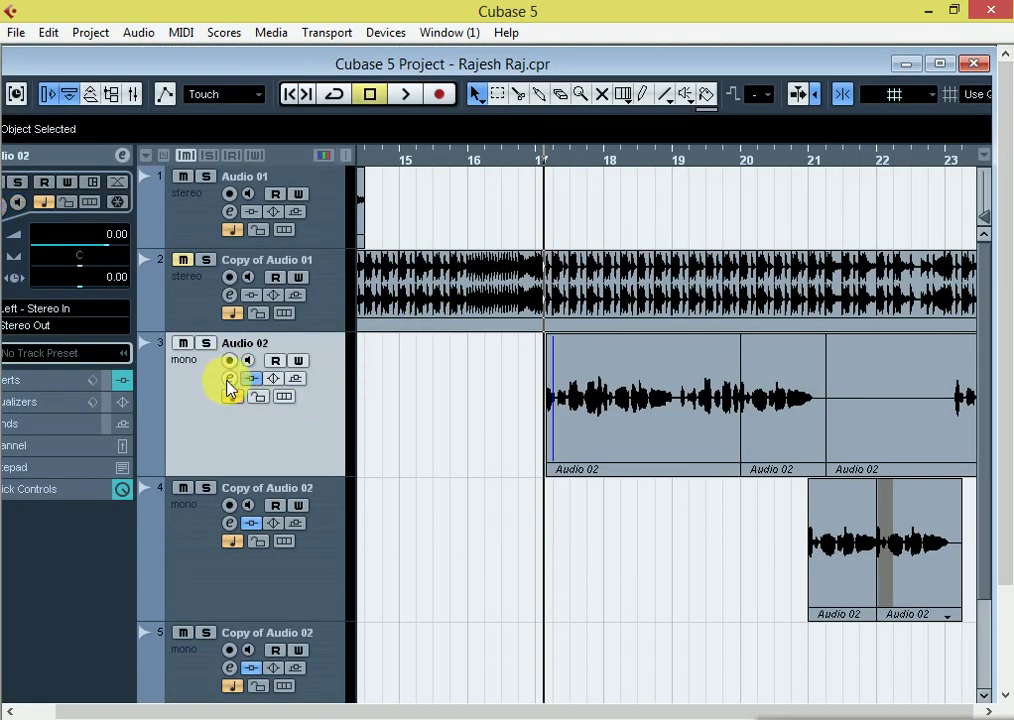
- Insert the SSLComp Mono compressor in the second insert slot of the Audio 02 track
left_click(229, 379)
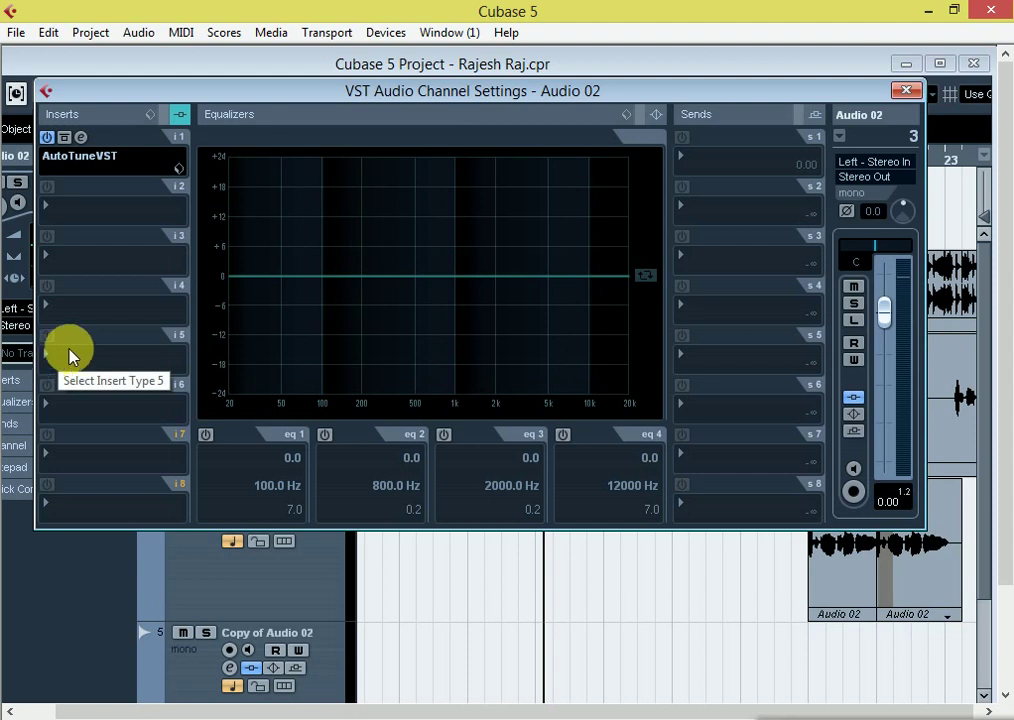
left_click(97, 213)
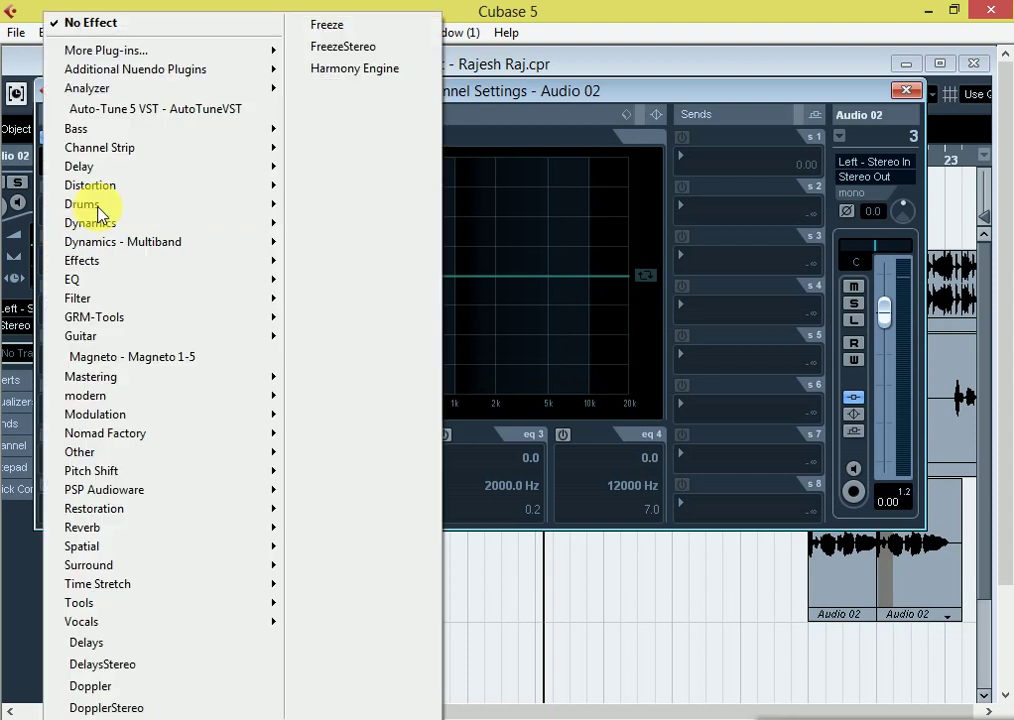
mouse_move(115, 228)
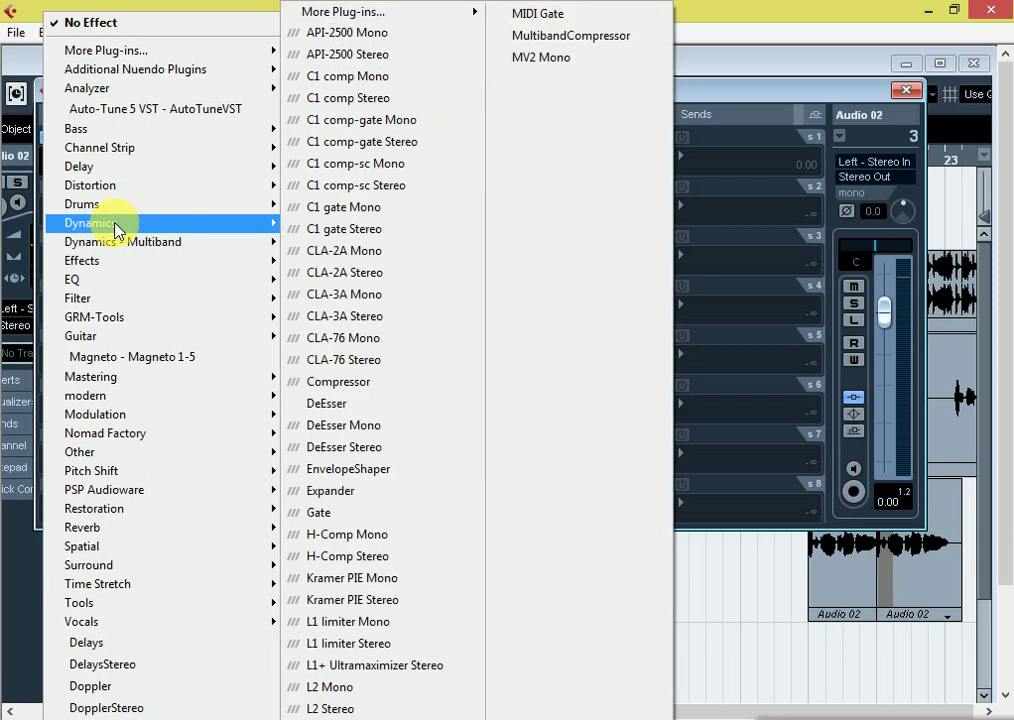
mouse_move(403, 16)
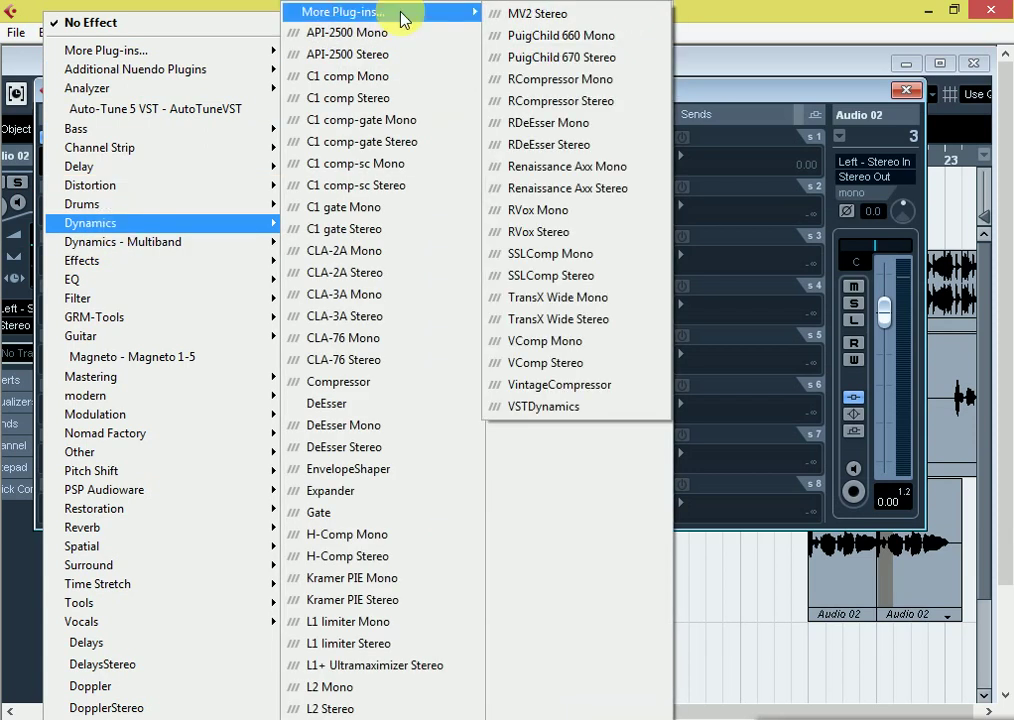
left_click(588, 262)
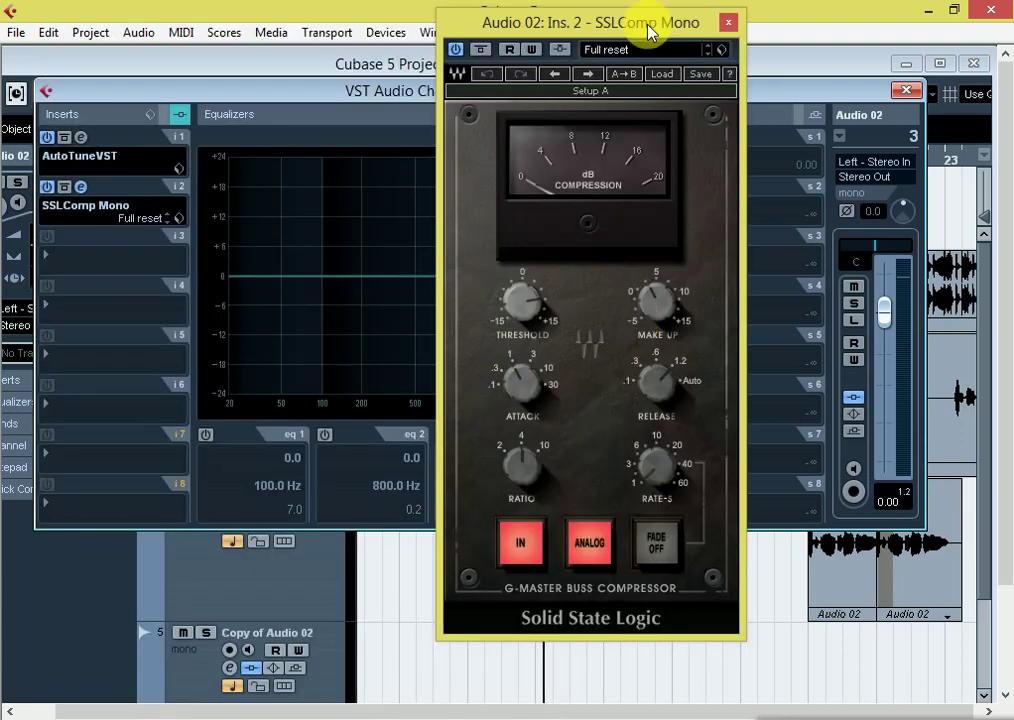
left_click_drag(648, 30, 533, 37)
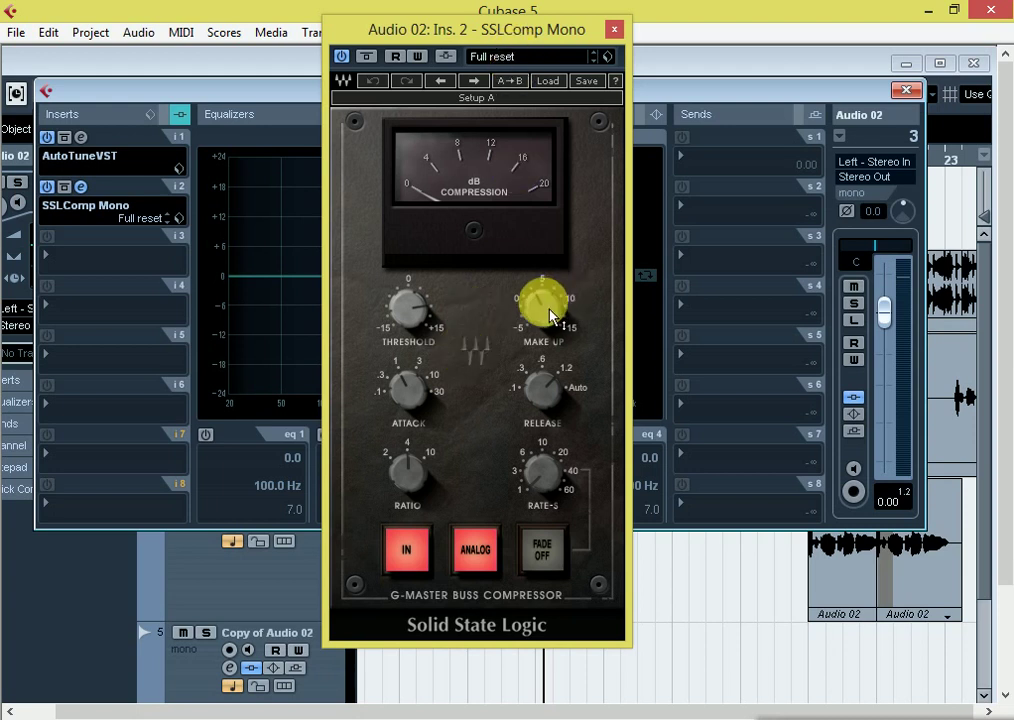
- Raise the compressor's Make Up to +15 and close the plug-in and channel windows after auditioning the vocal
left_click_drag(534, 306, 553, 270)
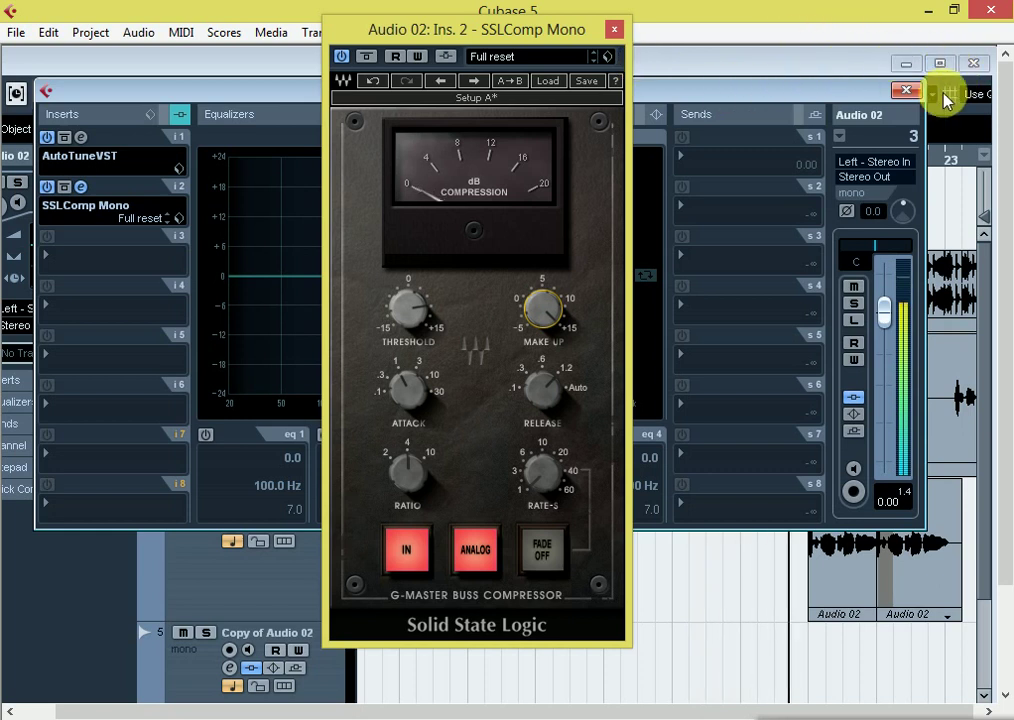
left_click(906, 90)
key("space")
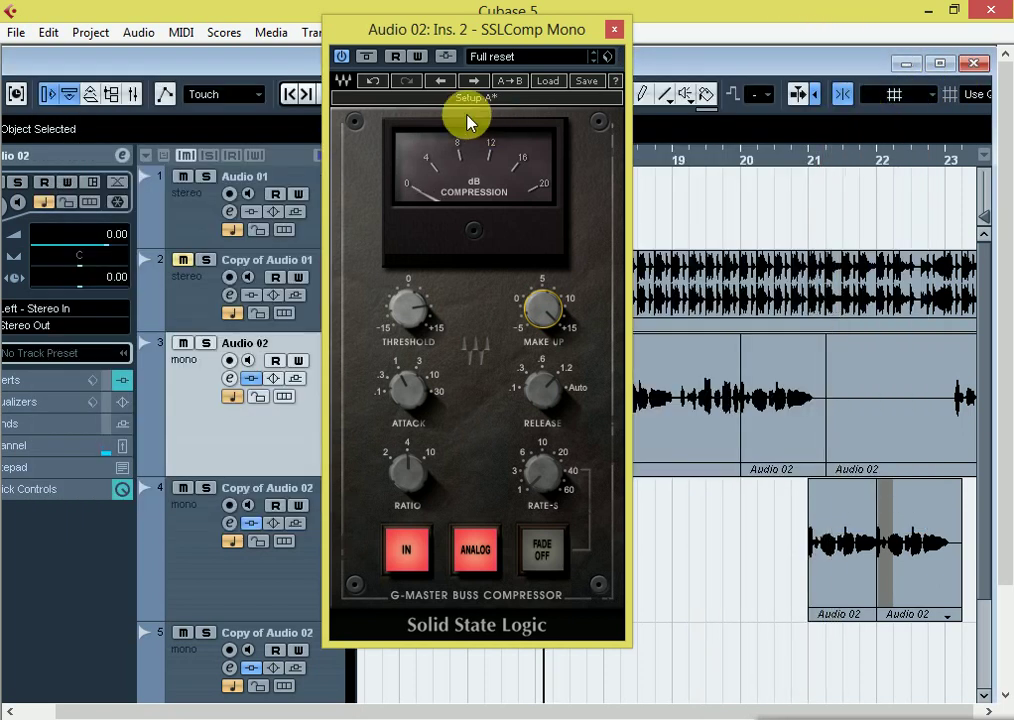
left_click(614, 29)
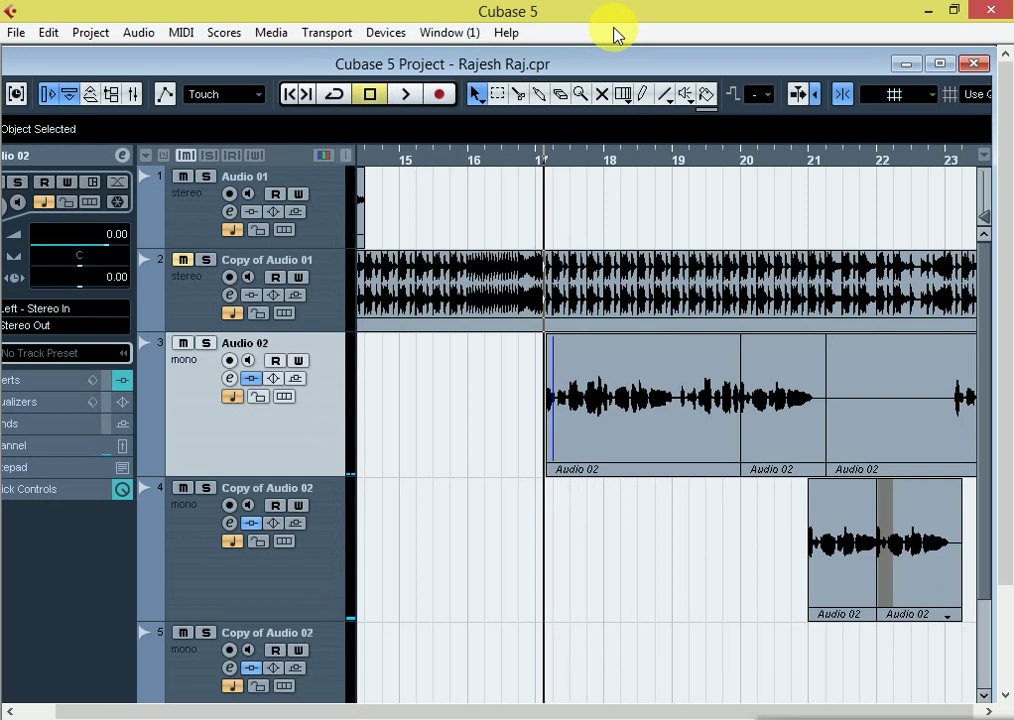
- Insert StereoDelay in the third insert slot of the Audio 02 track
left_click(229, 378)
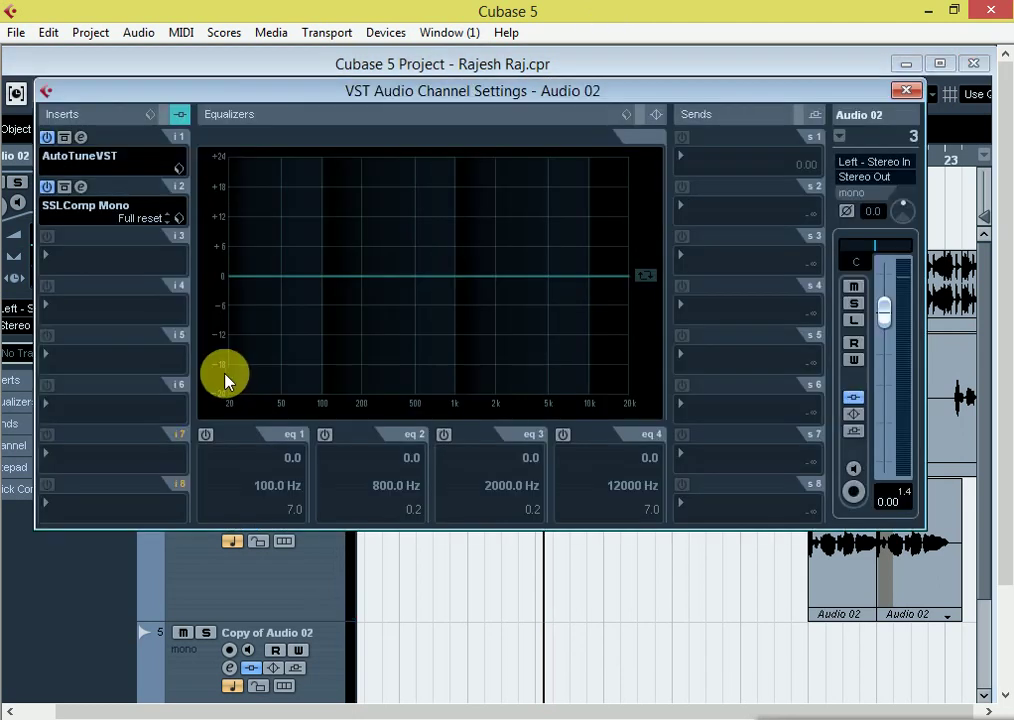
left_click(90, 260)
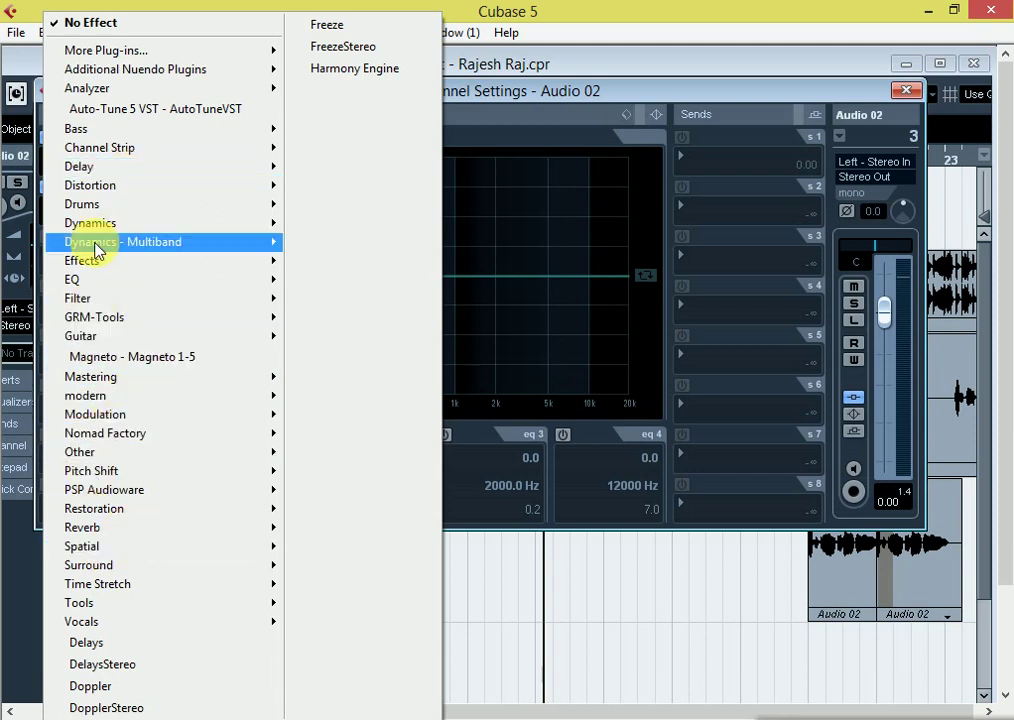
mouse_move(99, 176)
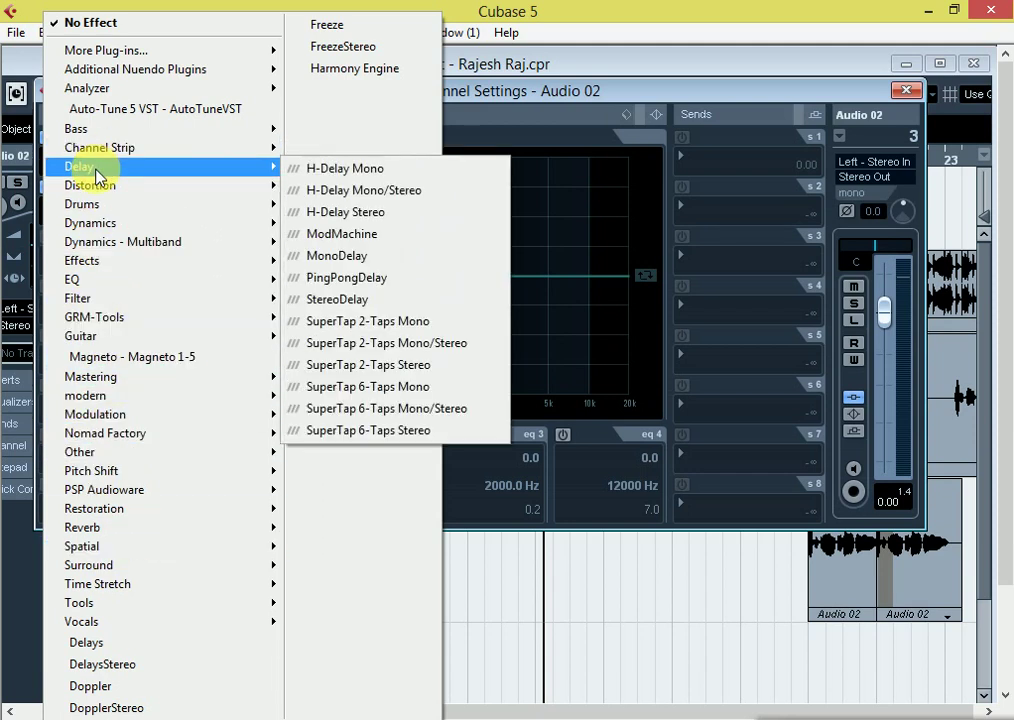
left_click(376, 302)
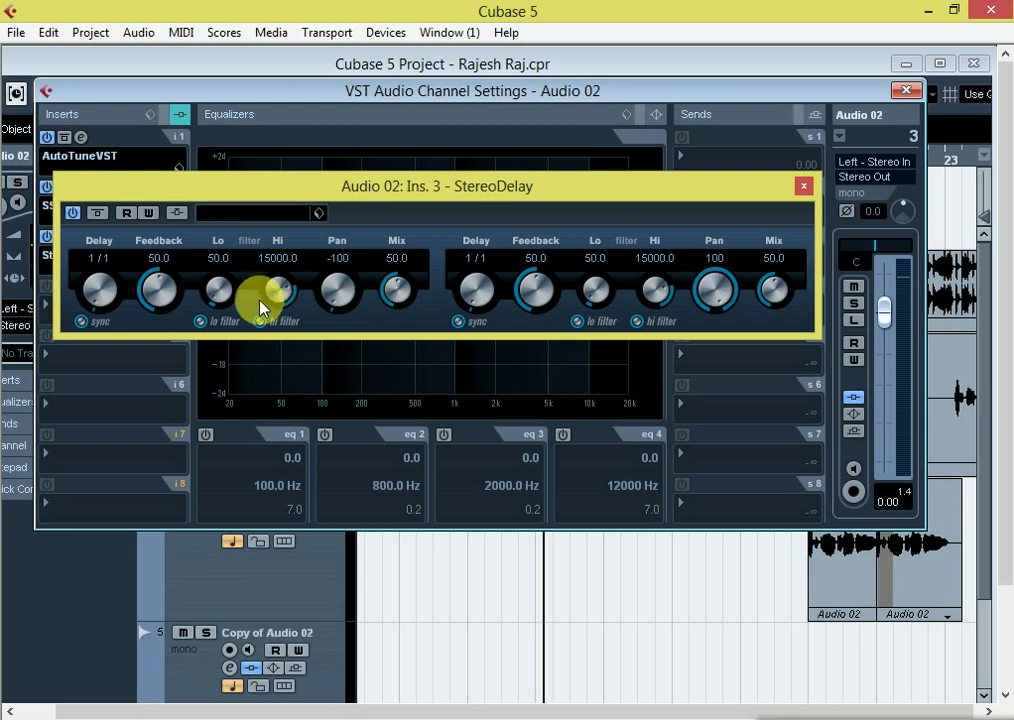
- Try StereoDelay presets such as Stereo Spread and On A Hill, ending on Ancient Ceremony
left_click(256, 215)
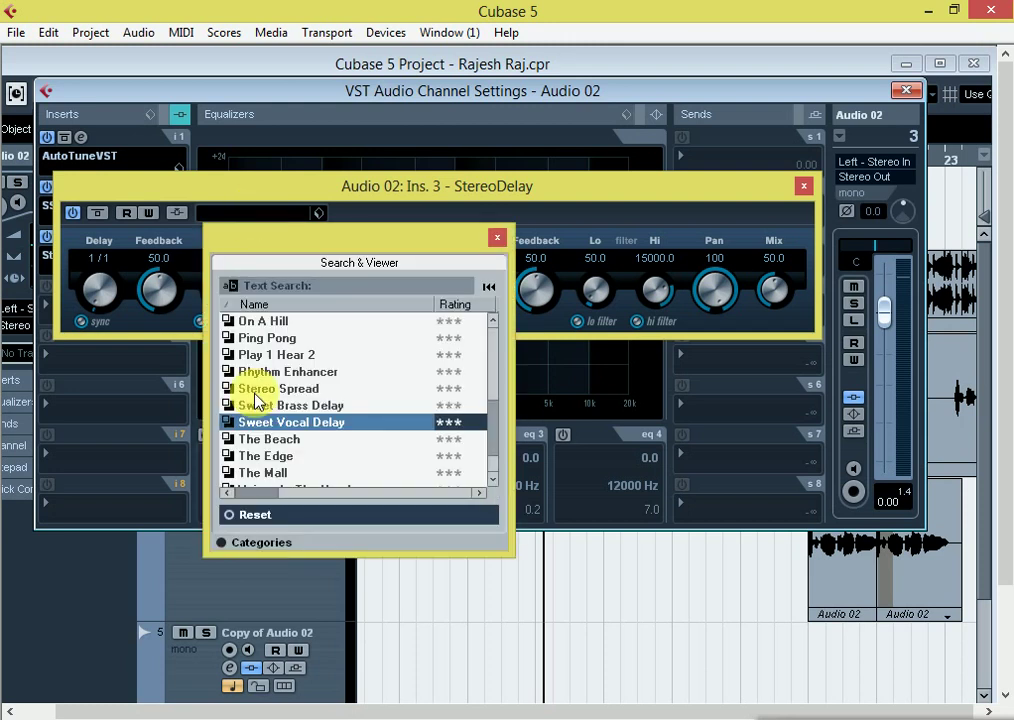
left_click(300, 442)
left_click(314, 388)
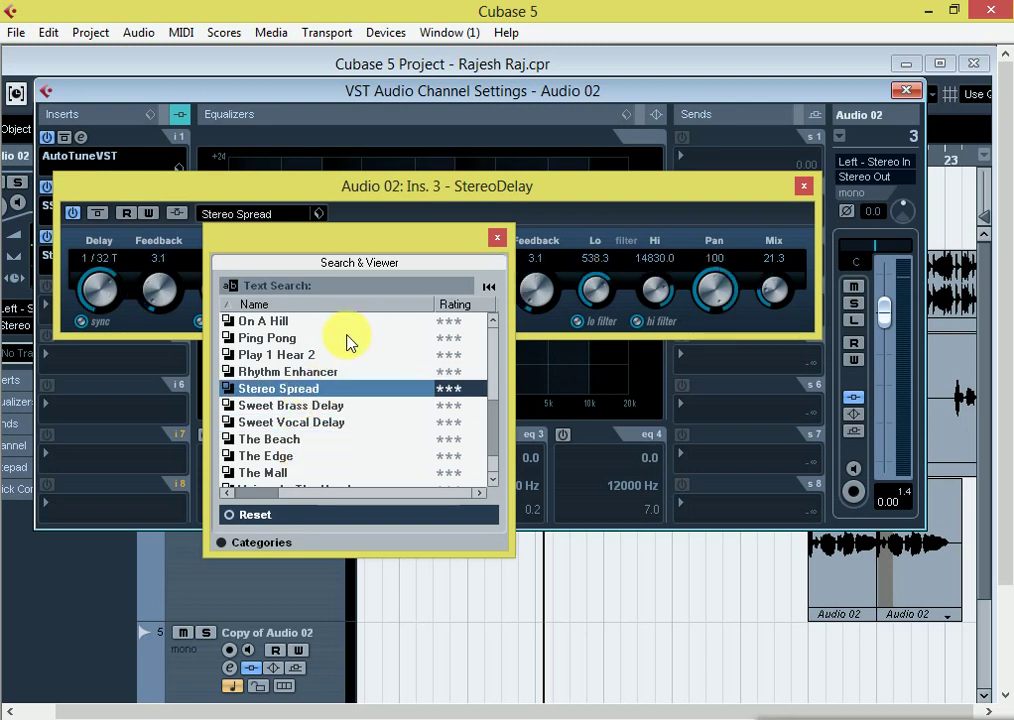
left_click(318, 338)
left_click(300, 321)
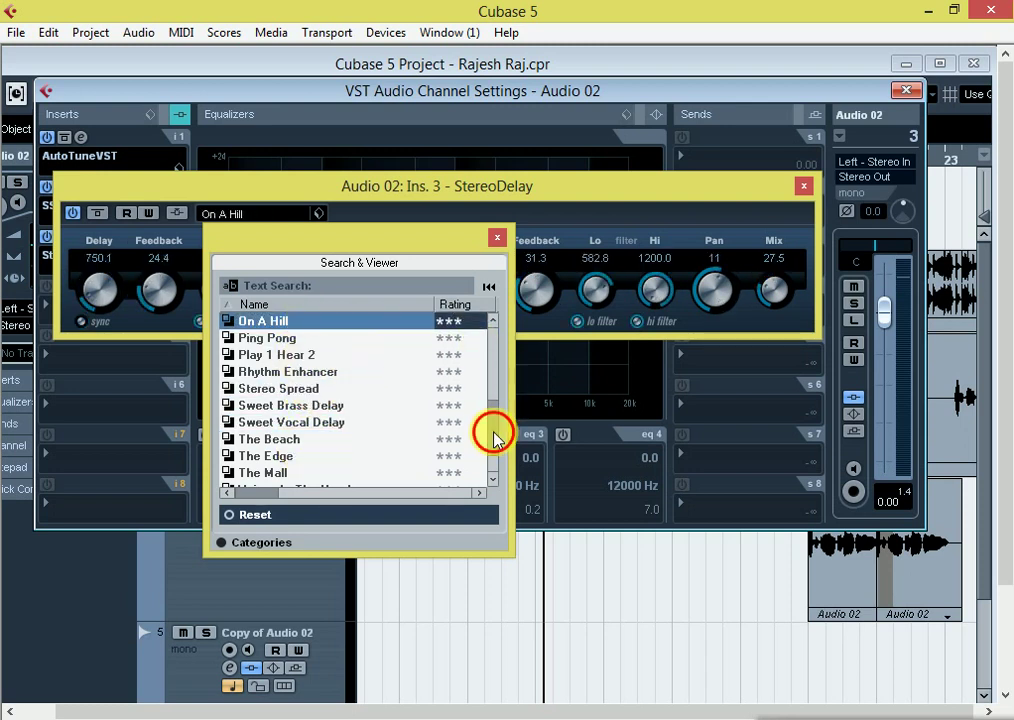
left_click_drag(494, 437, 516, 340)
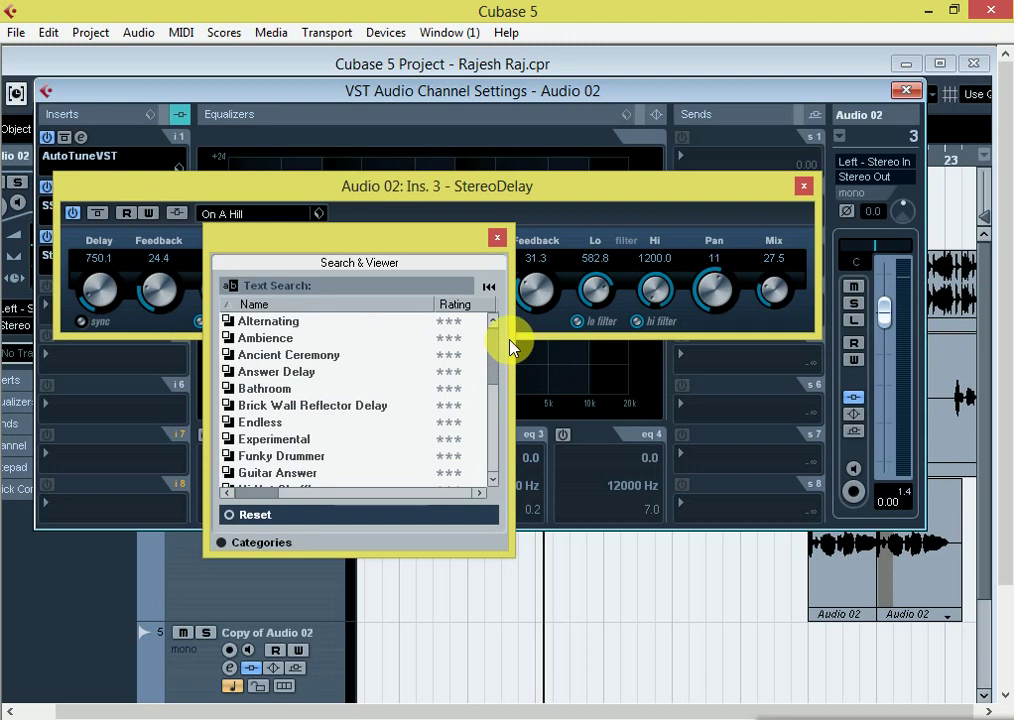
left_click(310, 356)
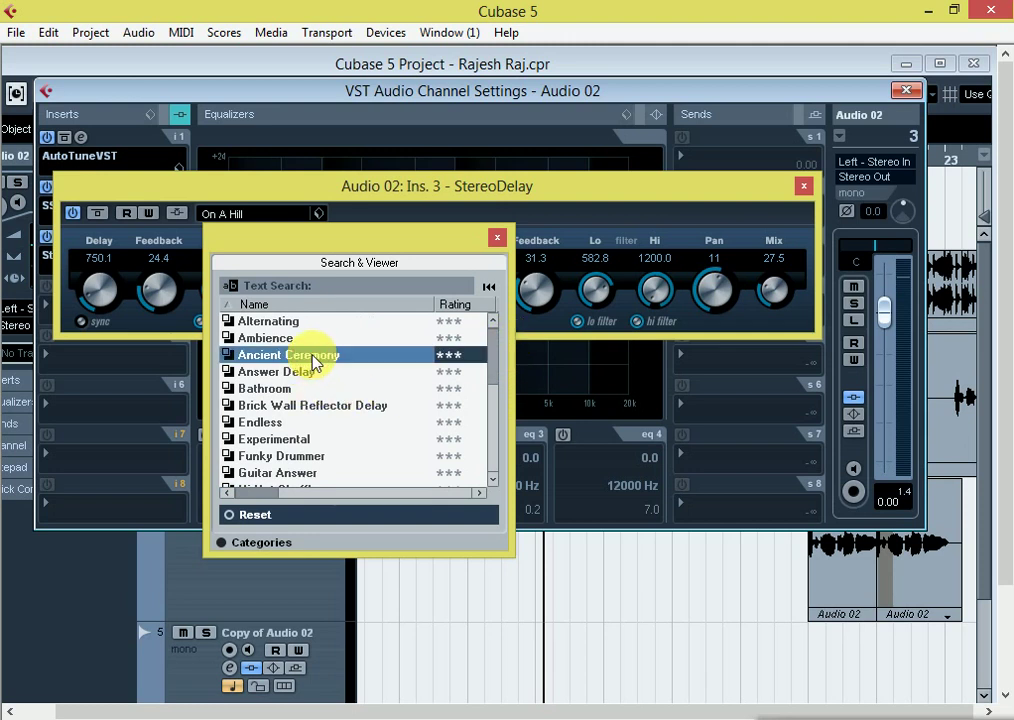
left_click(499, 239)
left_click(219, 215)
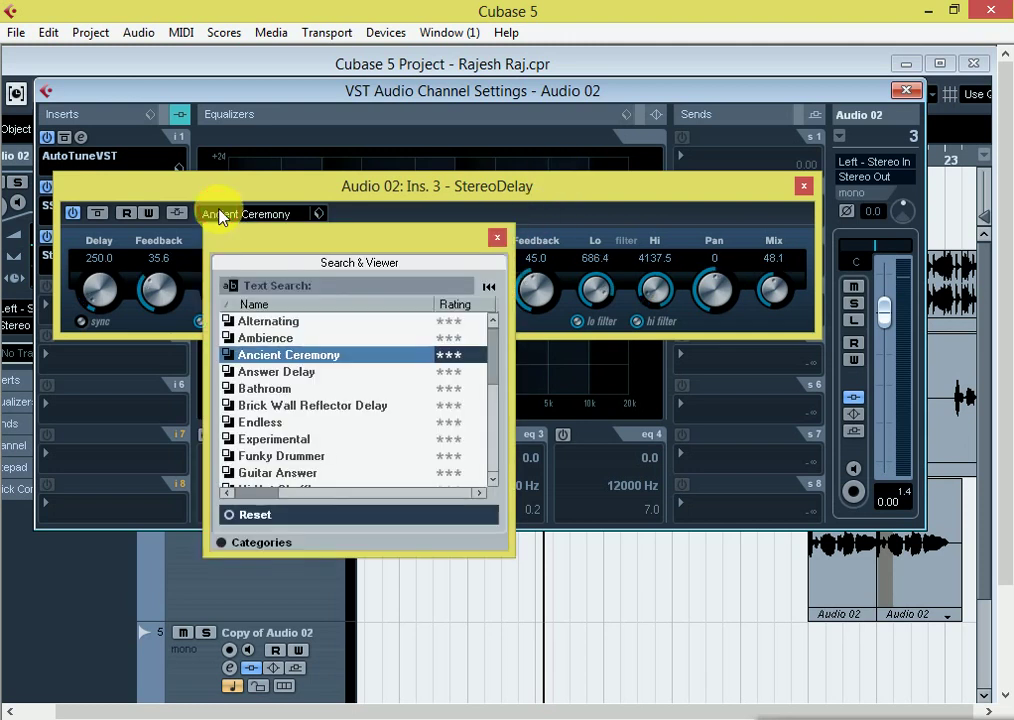
left_click(497, 240)
- Toggle sync on the first delay line and close the StereoDelay window
left_click(84, 323)
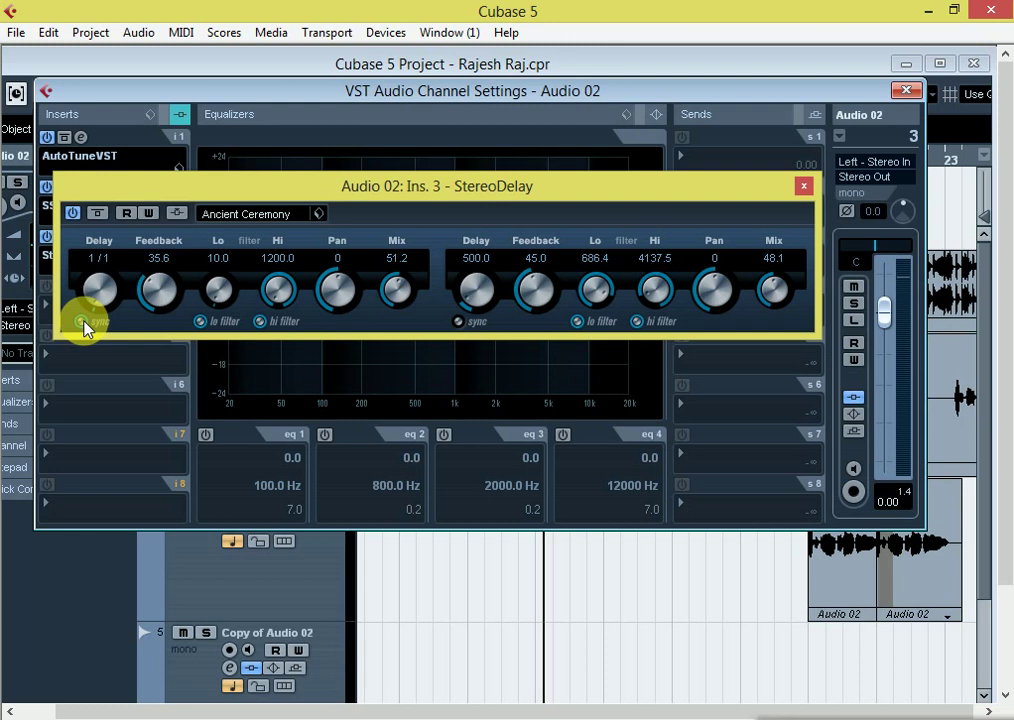
left_click(84, 324)
left_click(84, 323)
left_click(804, 187)
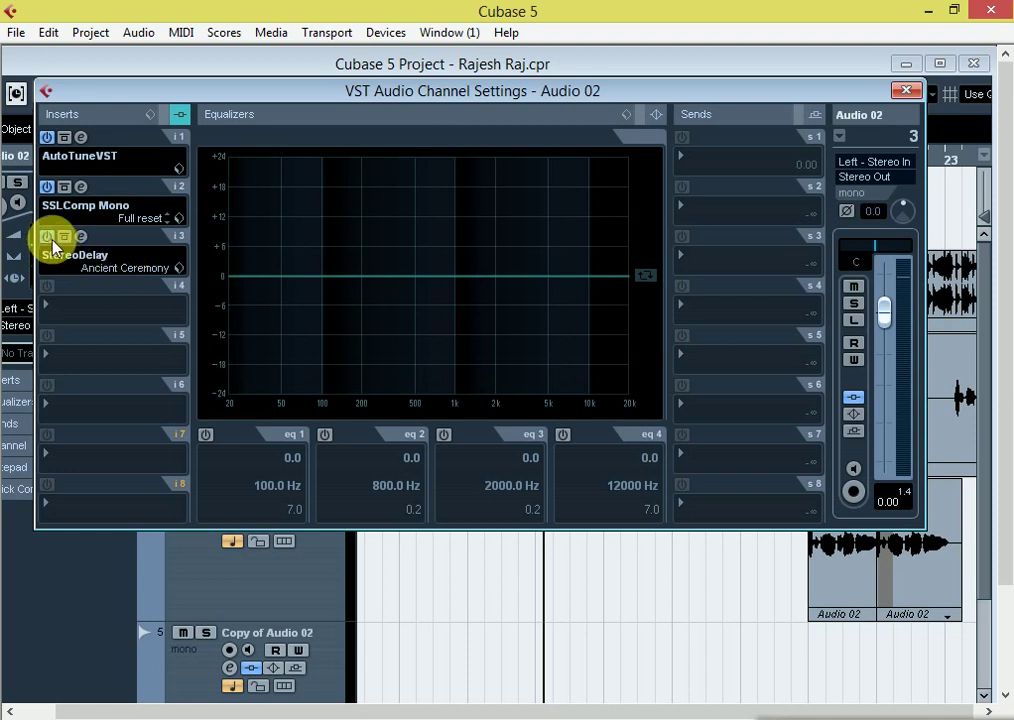
- Reload StereoDelay with its default settings in the third insert slot, discarding the preset changes
left_click(70, 251)
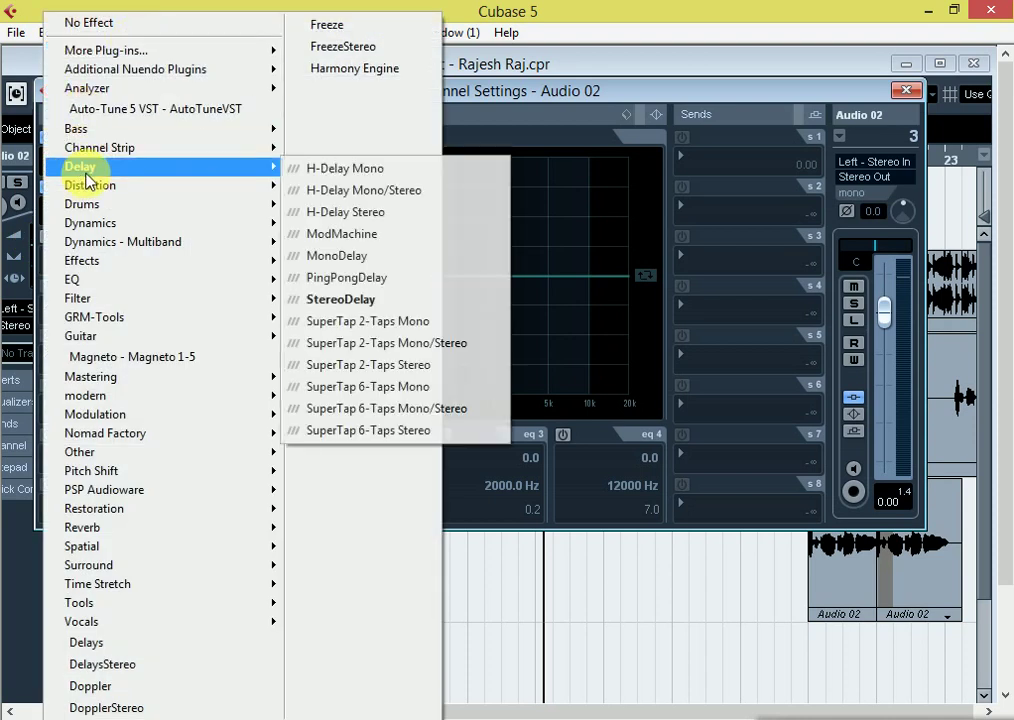
left_click(343, 233)
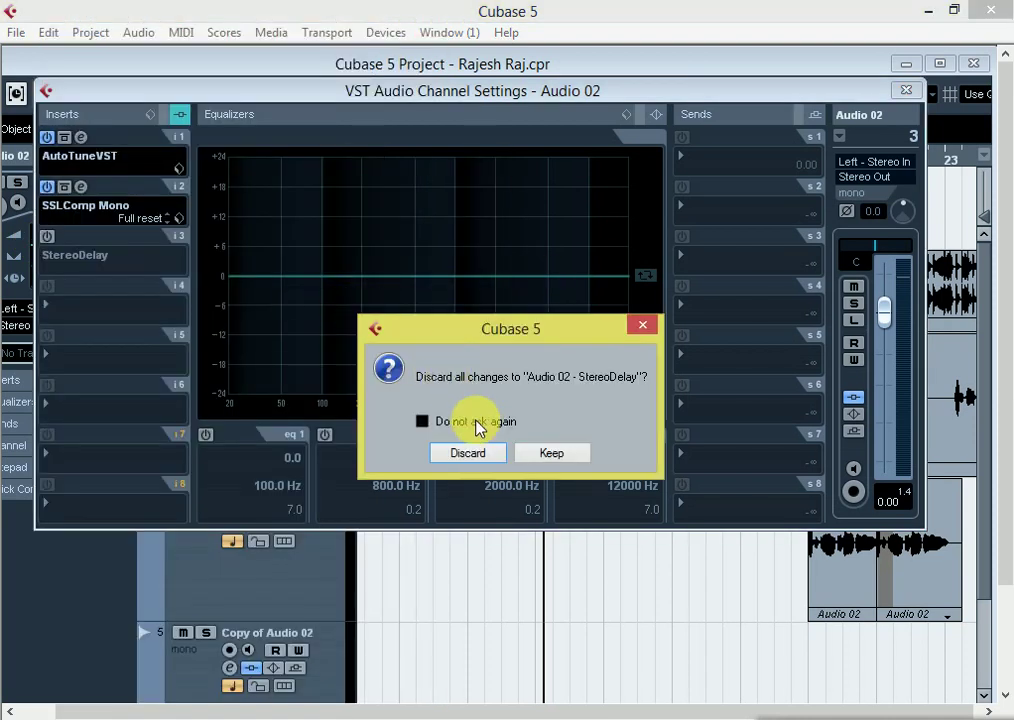
left_click(470, 453)
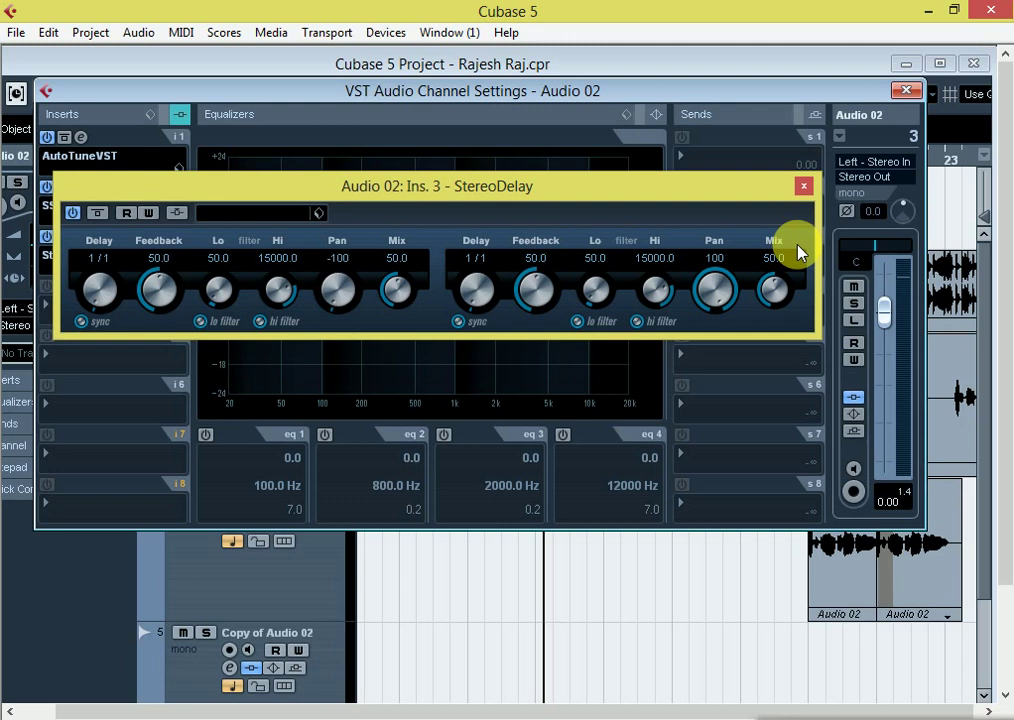
- Turn off sync for the first delay line and set its delay to 350
left_click(82, 323)
left_click(82, 322)
left_click(82, 322)
left_click(82, 323)
left_click(82, 323)
type("2.22")
key("BackSpace")
type("5")
key("Return")
type("3.50")
type("350")
key("Return")
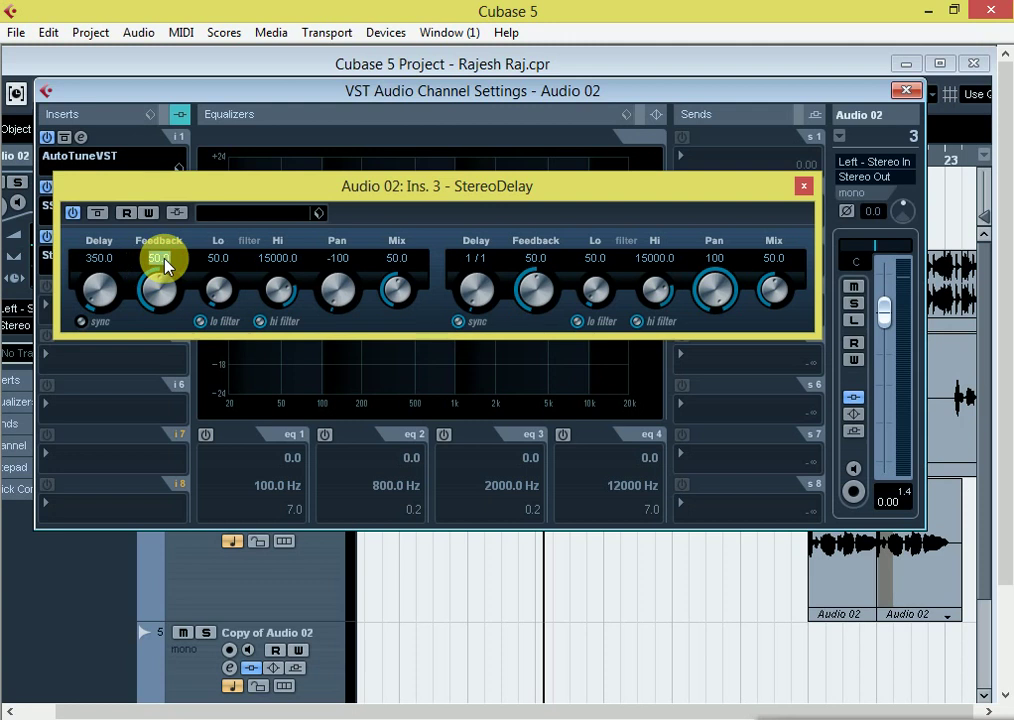
- Set the first delay line's feedback to 35 and its mix to 25
type("35")
type("25")
key("Return")
- Turn off sync for the second delay line and set its delay to 300
left_click(458, 323)
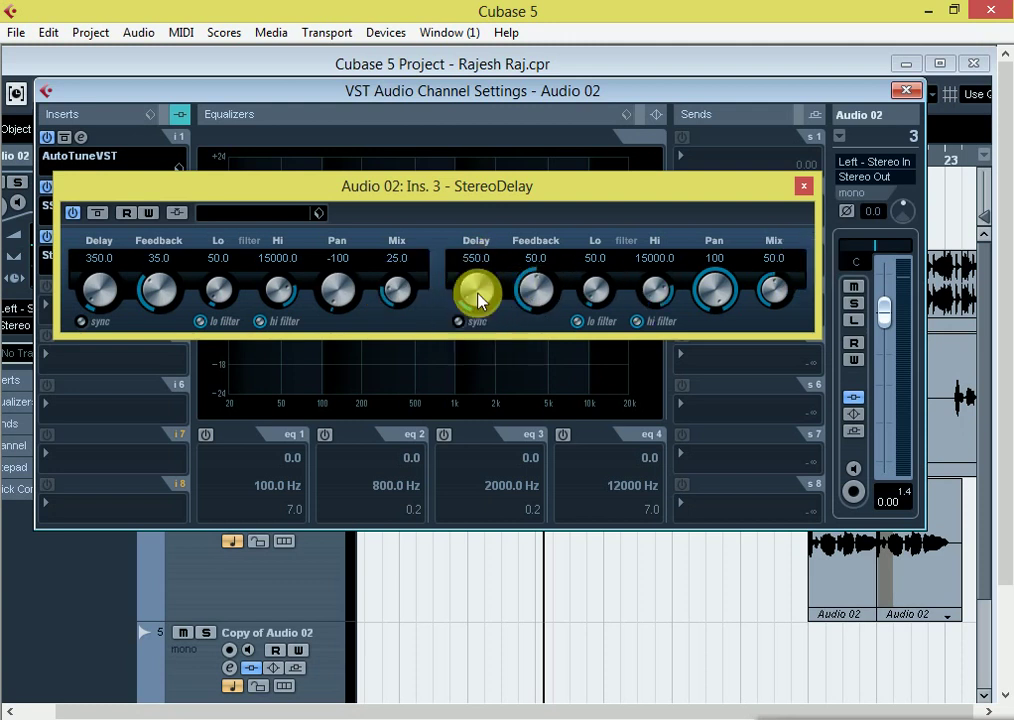
left_click(477, 258)
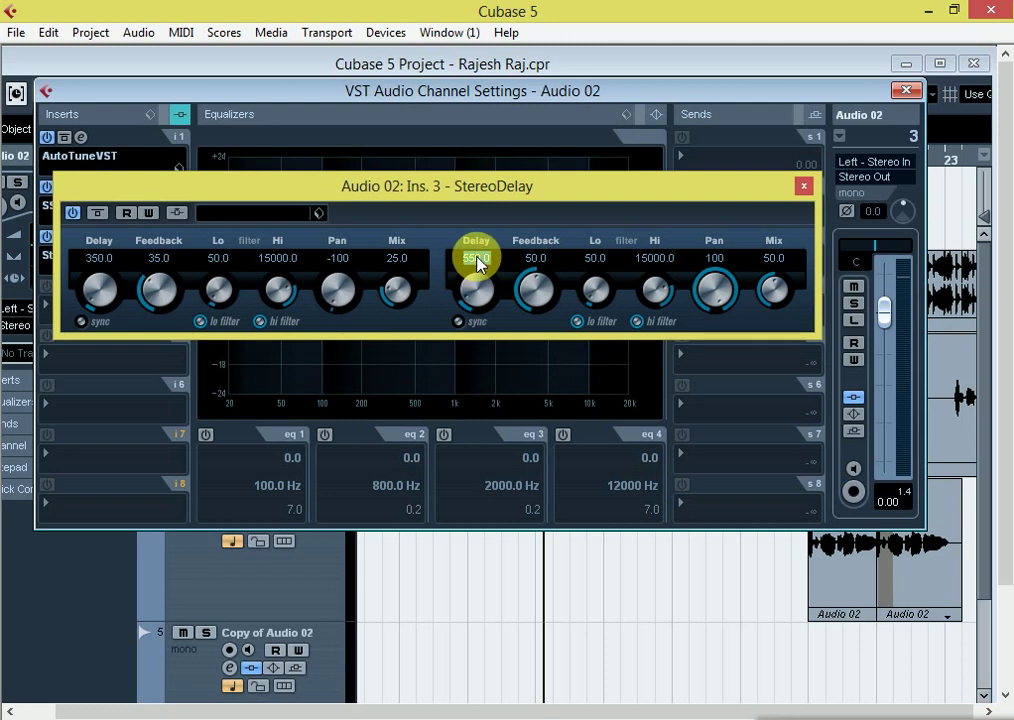
type("3")
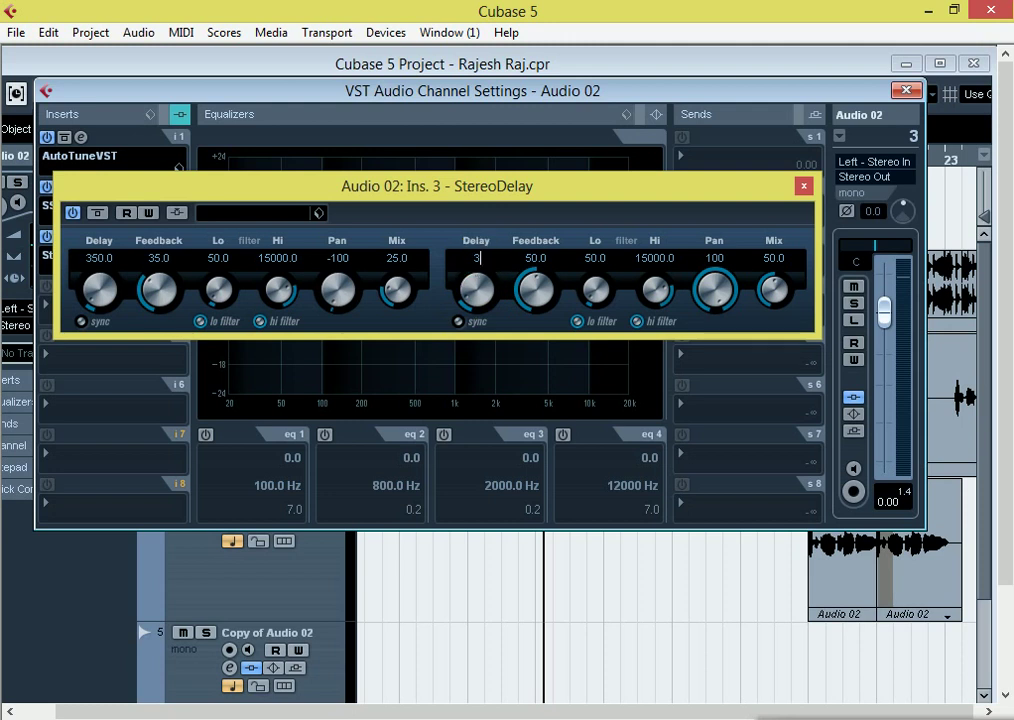
type("000")
- Set the second delay line's feedback to 25 and its mix to 35
left_click(536, 259)
type("25")
key("Return")
type("35")
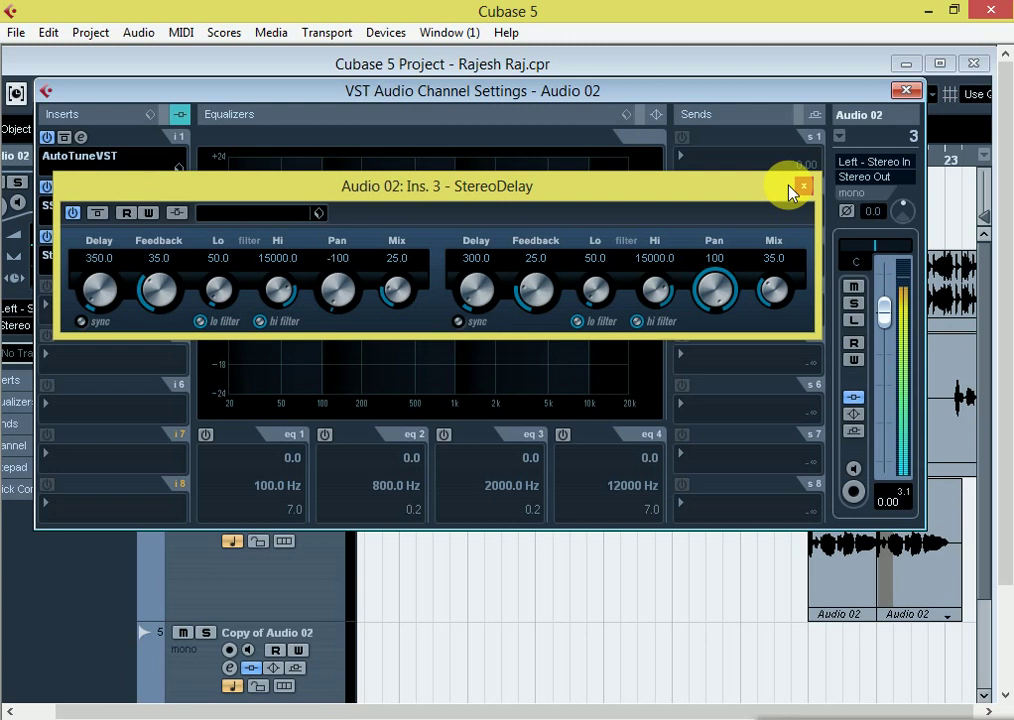
- Close the channel settings and StereoDelay windows and audition the Audio 02 vocal from around bar 45
left_click(906, 93)
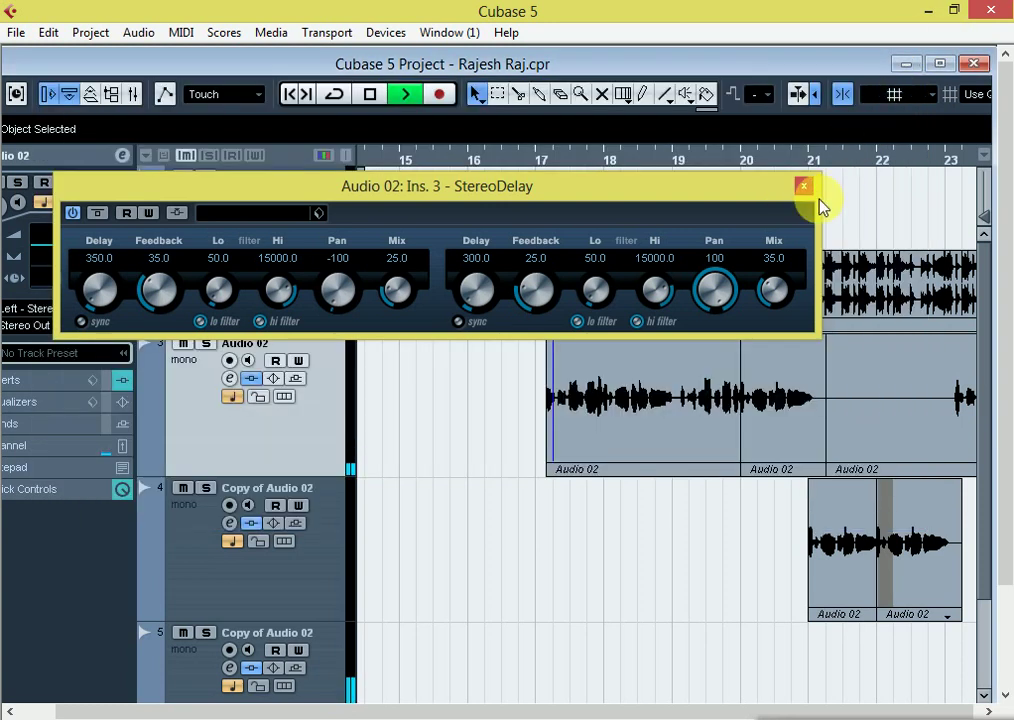
left_click(803, 186)
key("g")
key("g")
key("g")
key("g")
key("g")
key("g")
key("g")
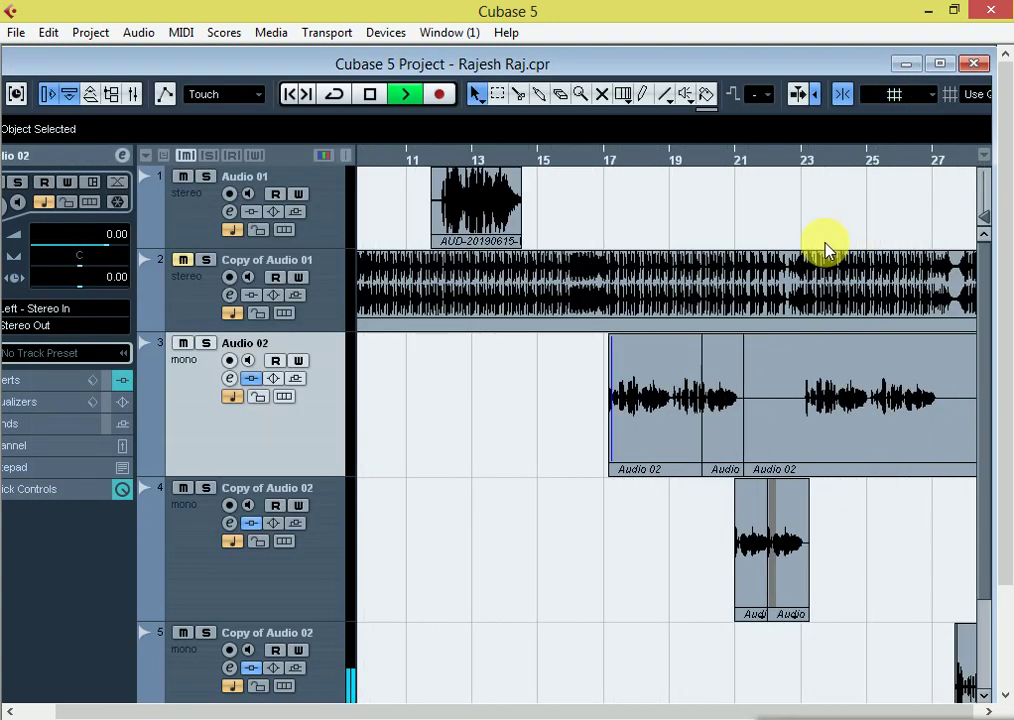
key("g")
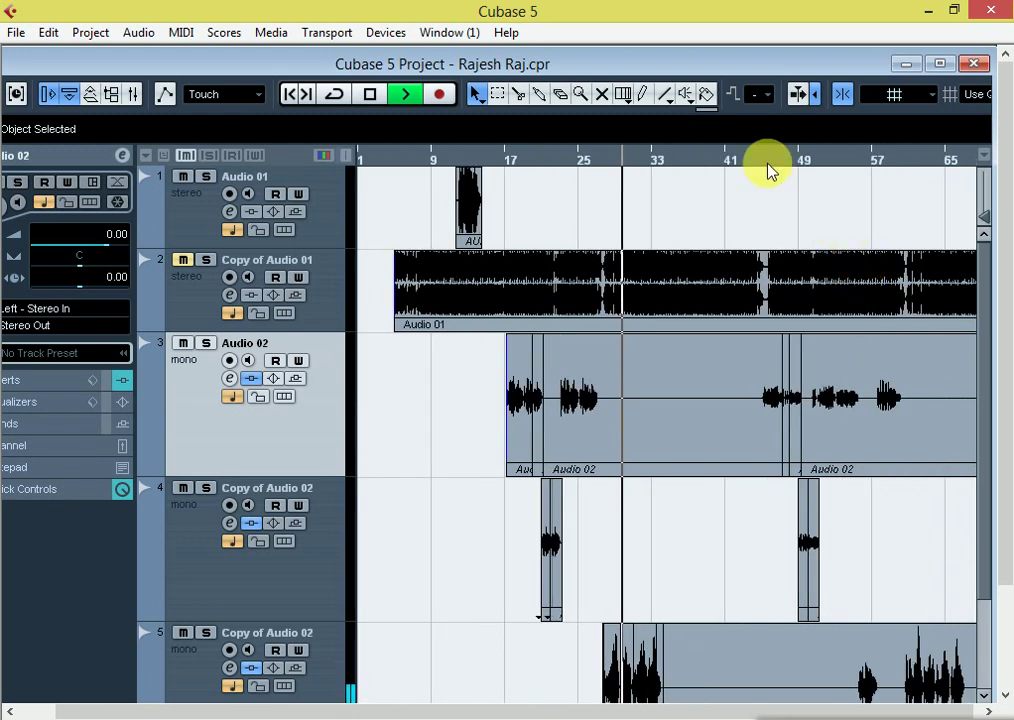
left_click(763, 158)
key("h")
key("h")
key("h")
key("h")
key("h")
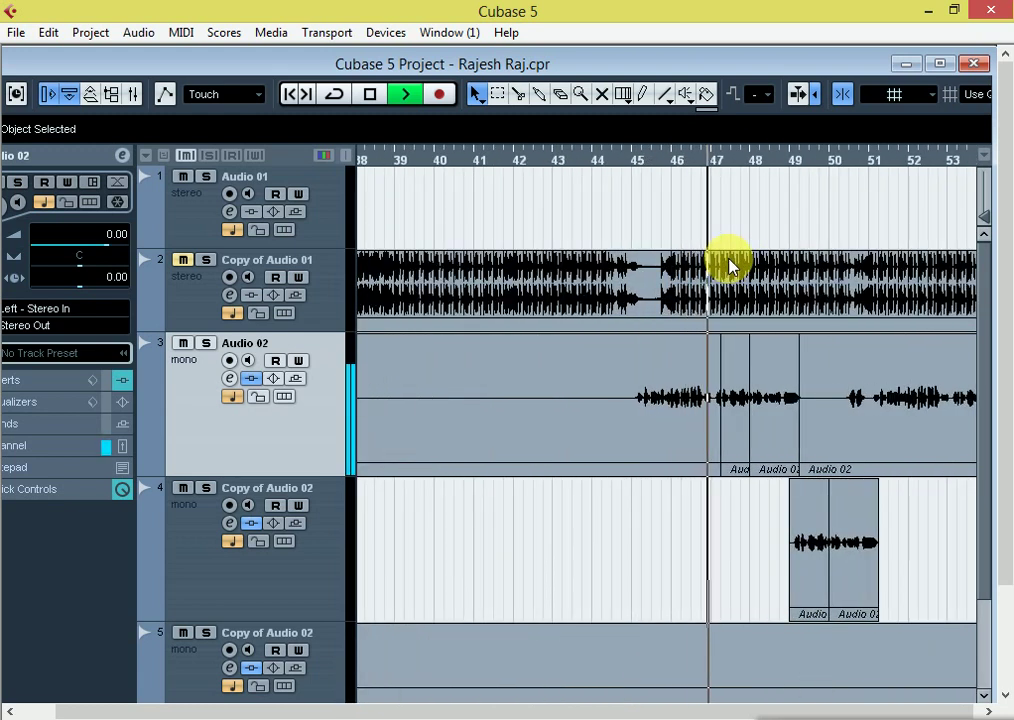
- Audition the Audio 02 vocal from its start at bar 17 and stop playback
key("g")
key("g")
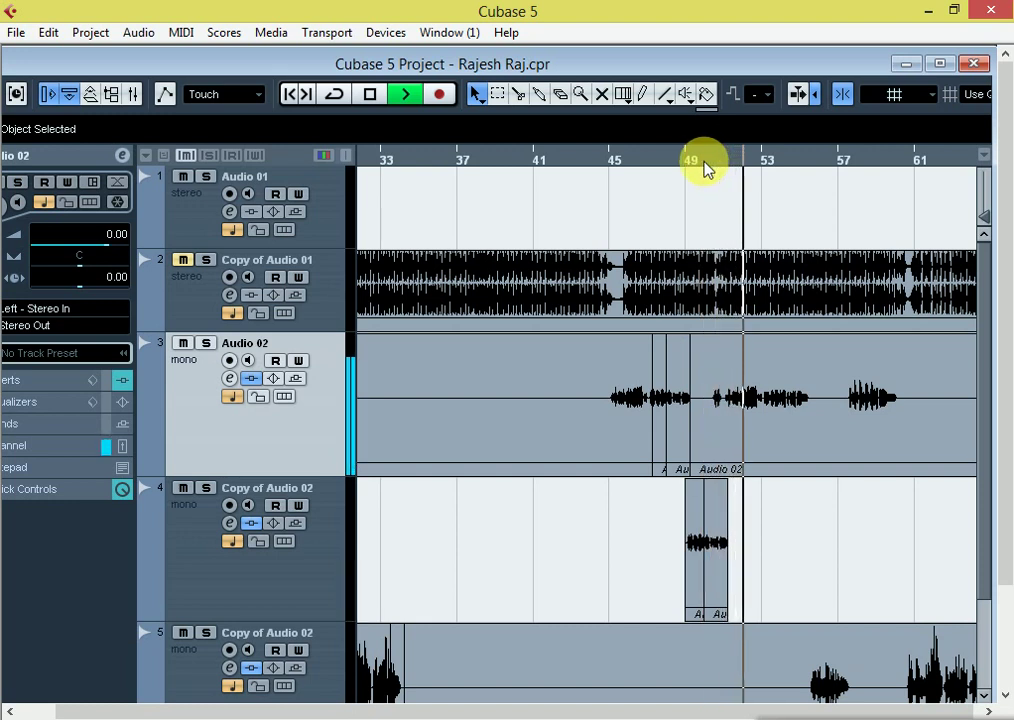
key("g")
key("g")
key("g")
key("g")
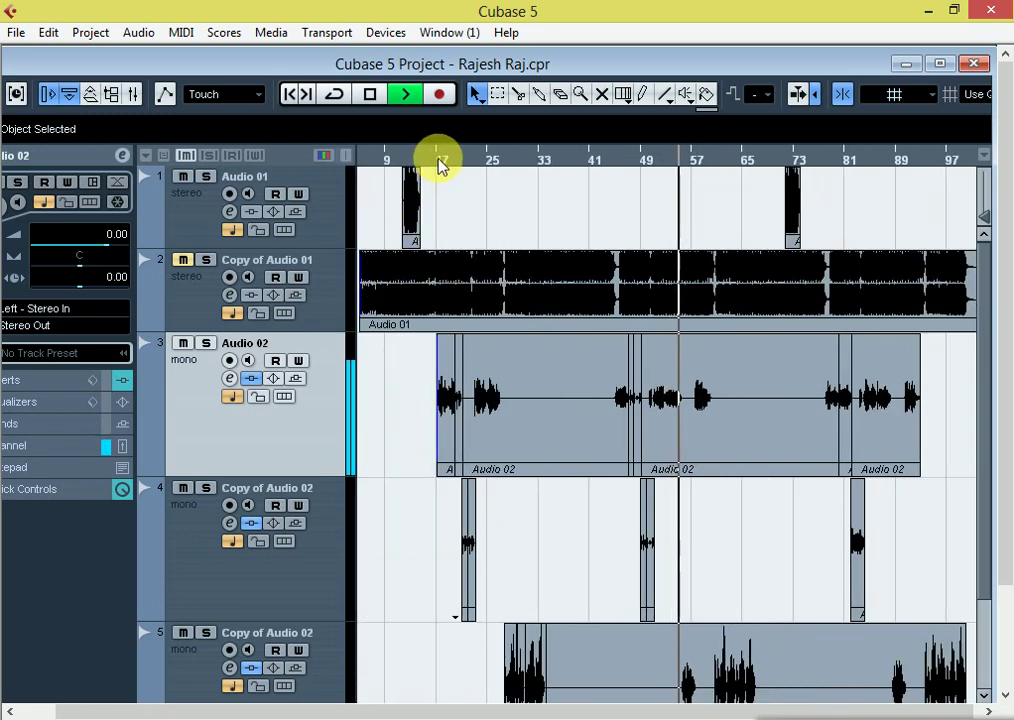
left_click(441, 165)
key("h")
key("h")
key("h")
key("h")
key("h")
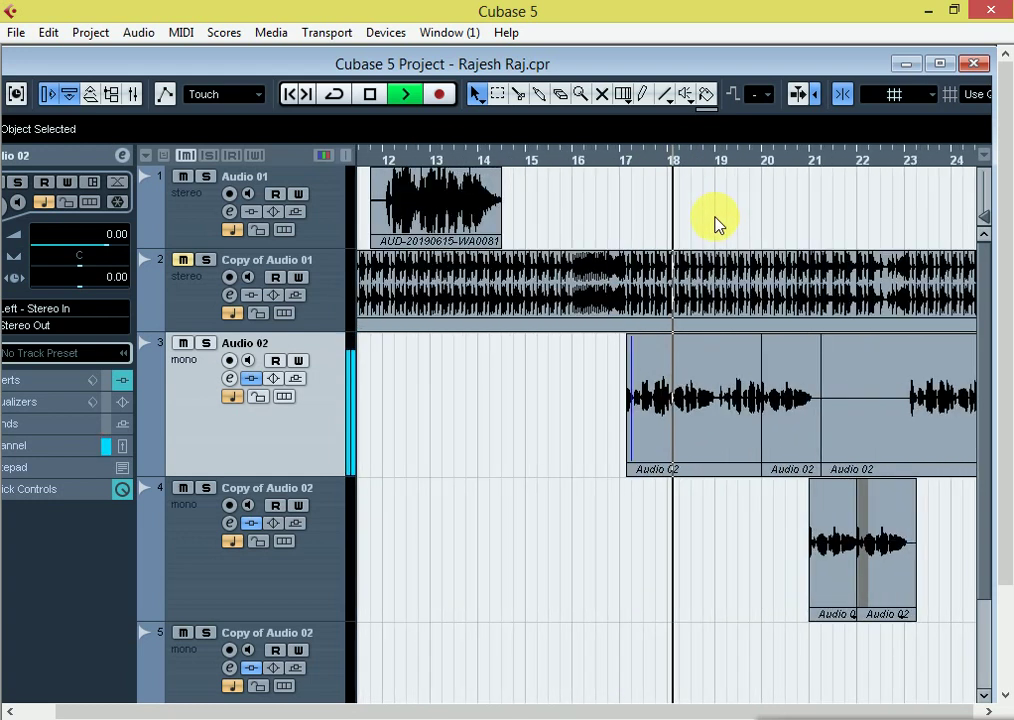
key("space")
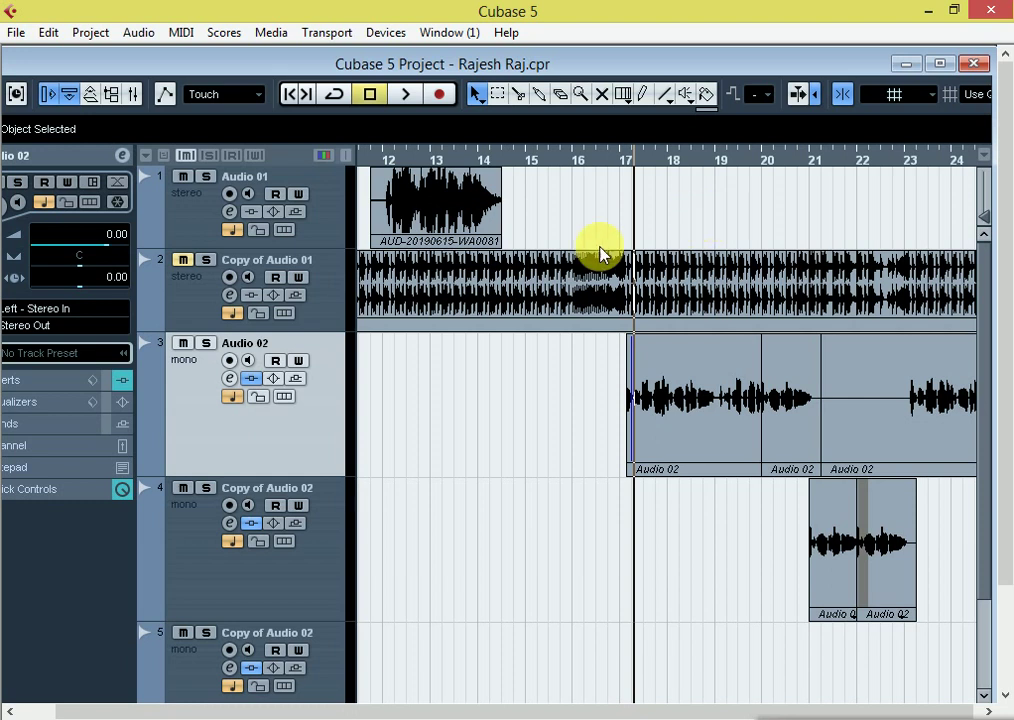
- Reopen the Audio 02 channel settings, review the StereoDelay values and close the plug-in window
left_click(230, 380)
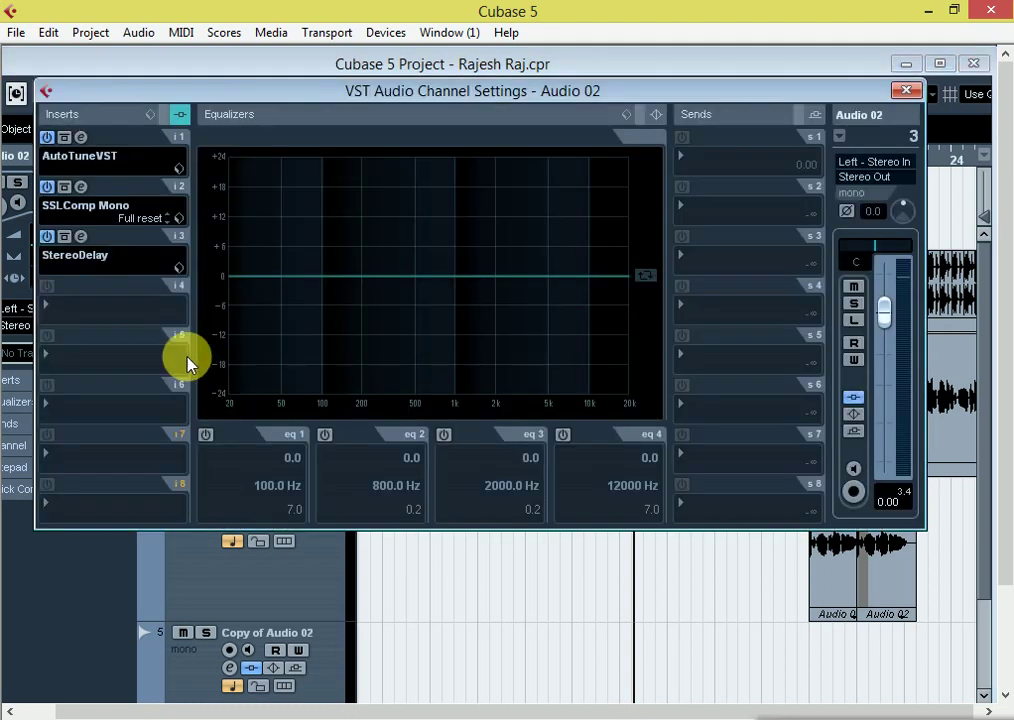
left_click(80, 238)
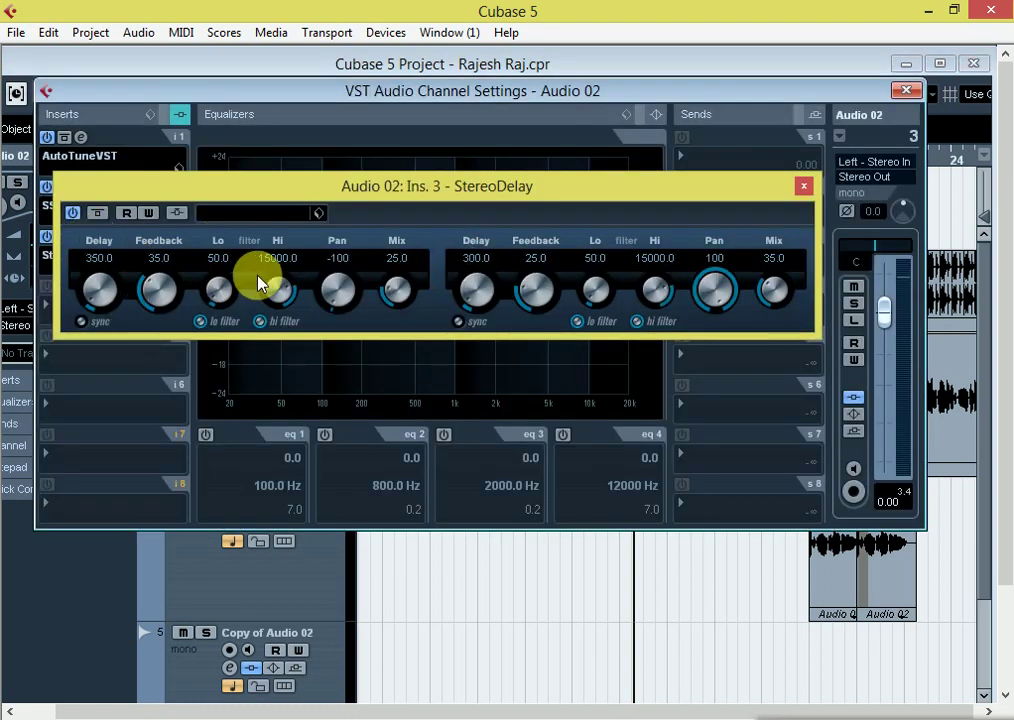
left_click(803, 186)
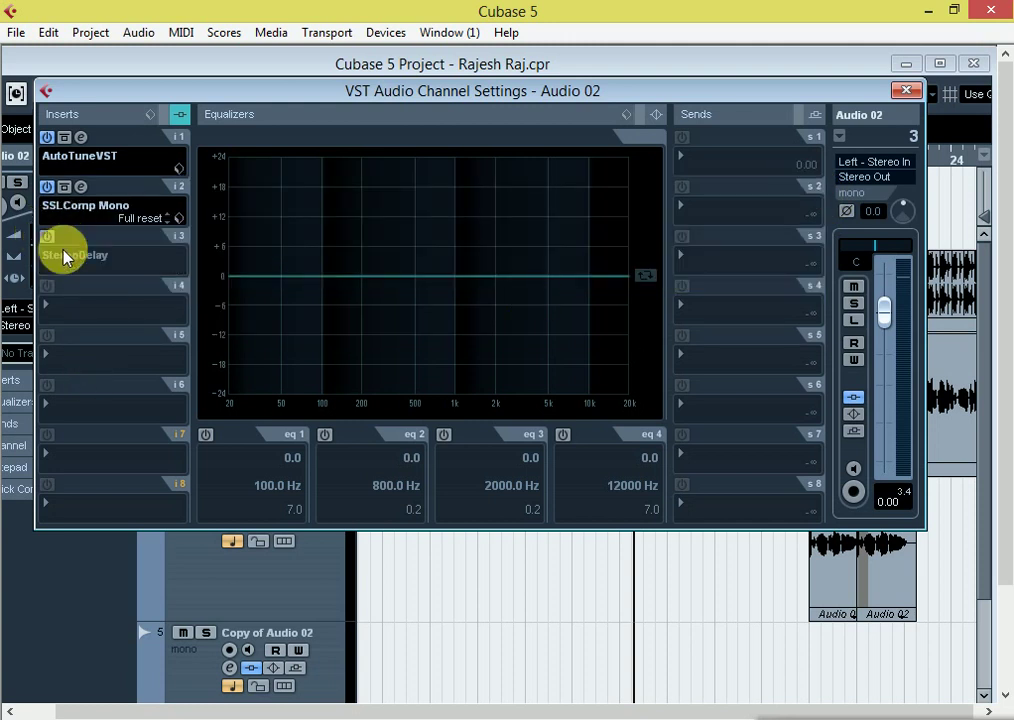
- Reload StereoDelay with default settings in the third insert slot, discarding the current delay changes
left_click(64, 256)
mouse_move(84, 167)
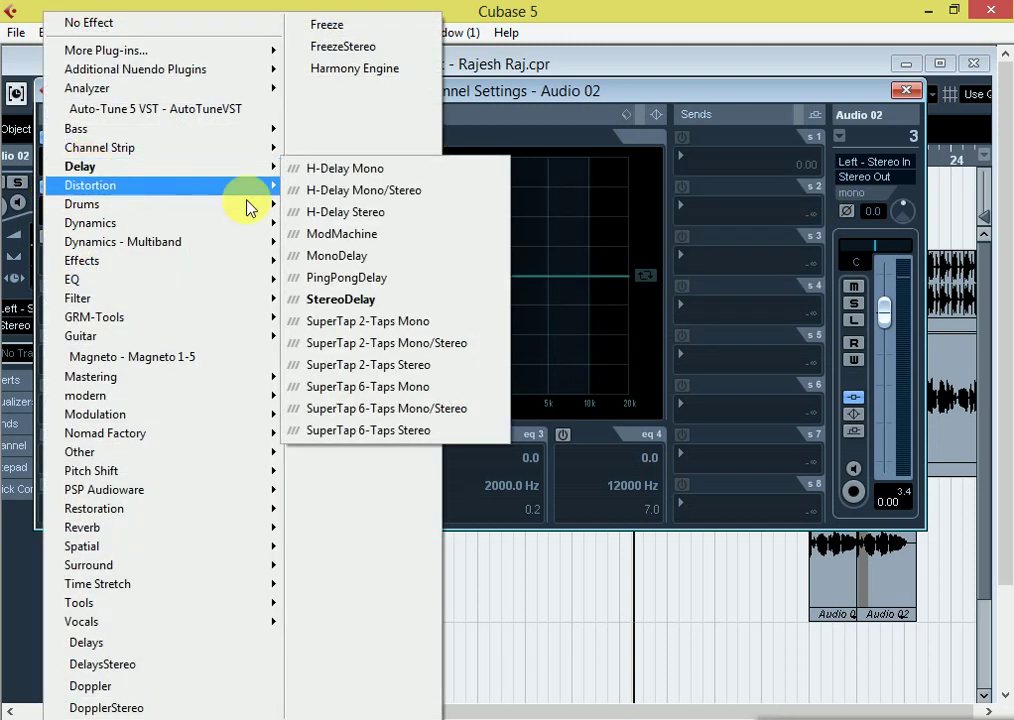
left_click(358, 300)
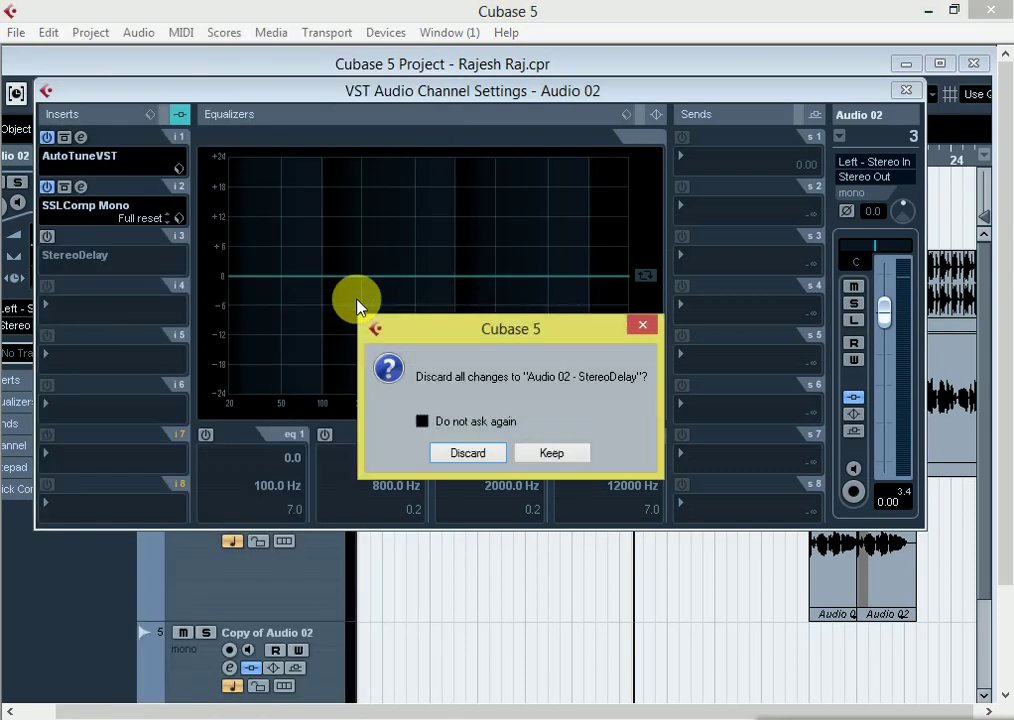
left_click(468, 454)
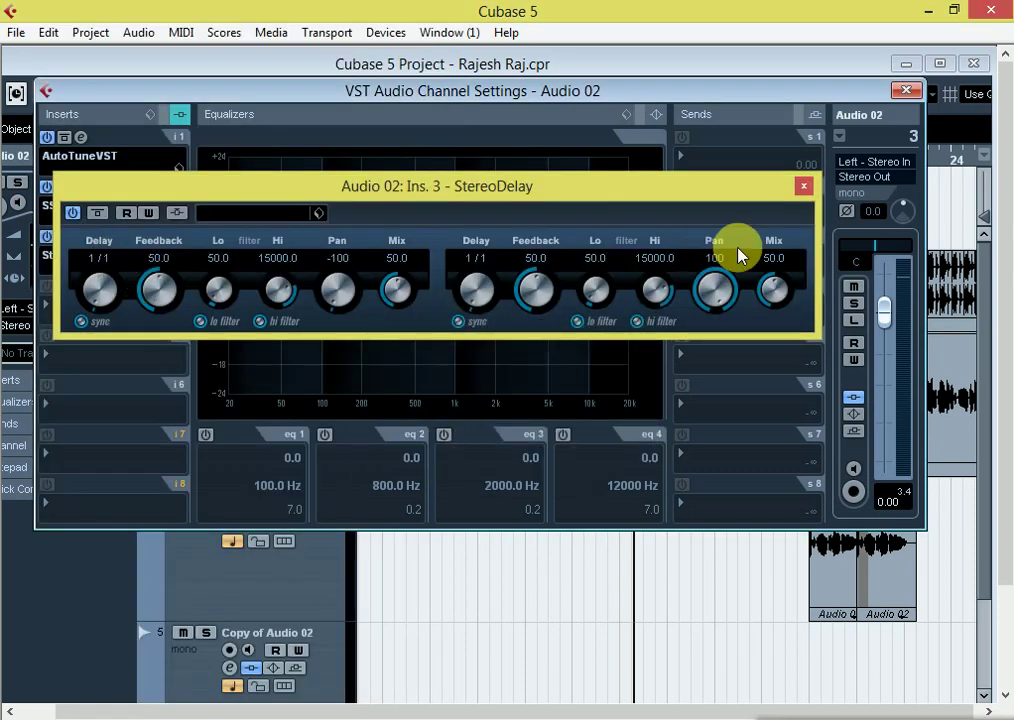
- Set the first delay line to a 1/32 delay with feedback 35 and mix 35
left_click(100, 262)
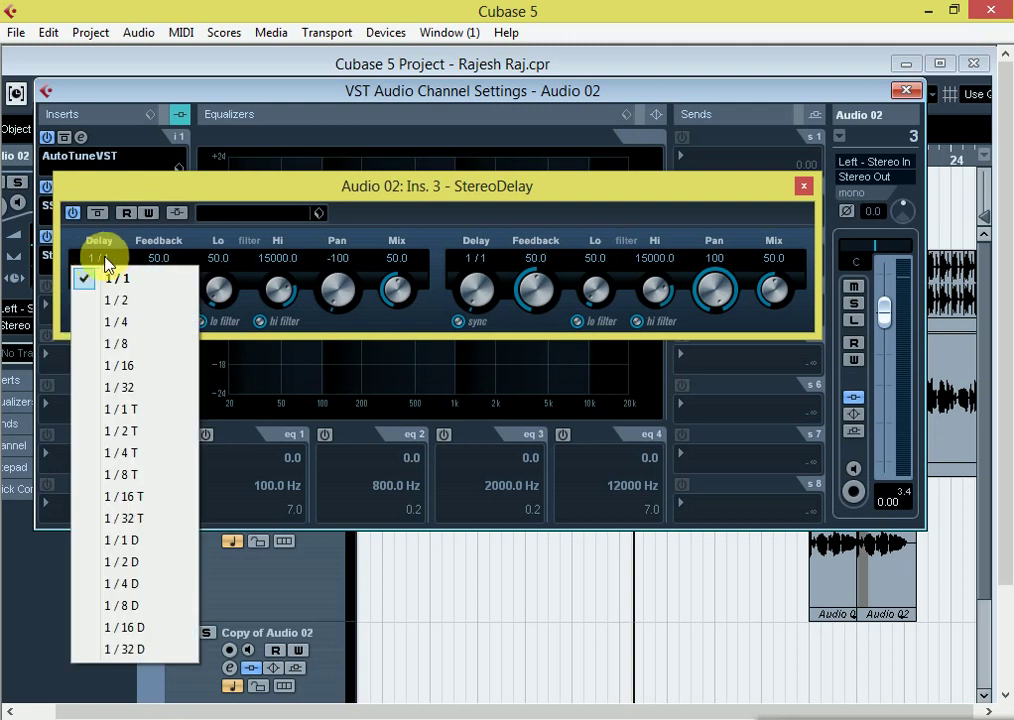
left_click(134, 393)
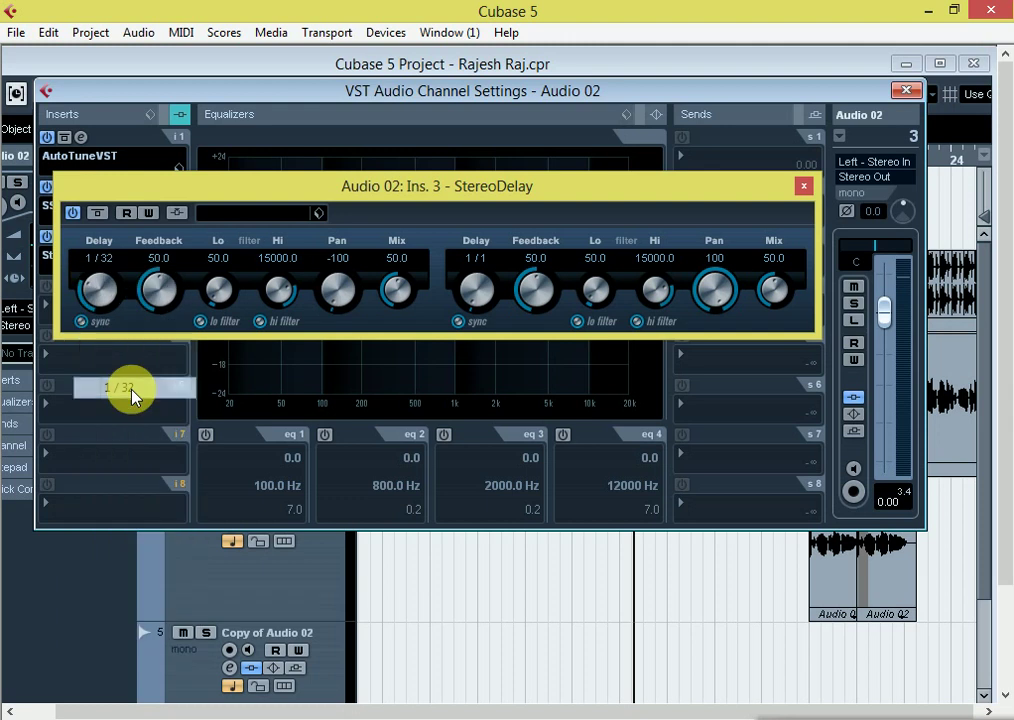
left_click(158, 260)
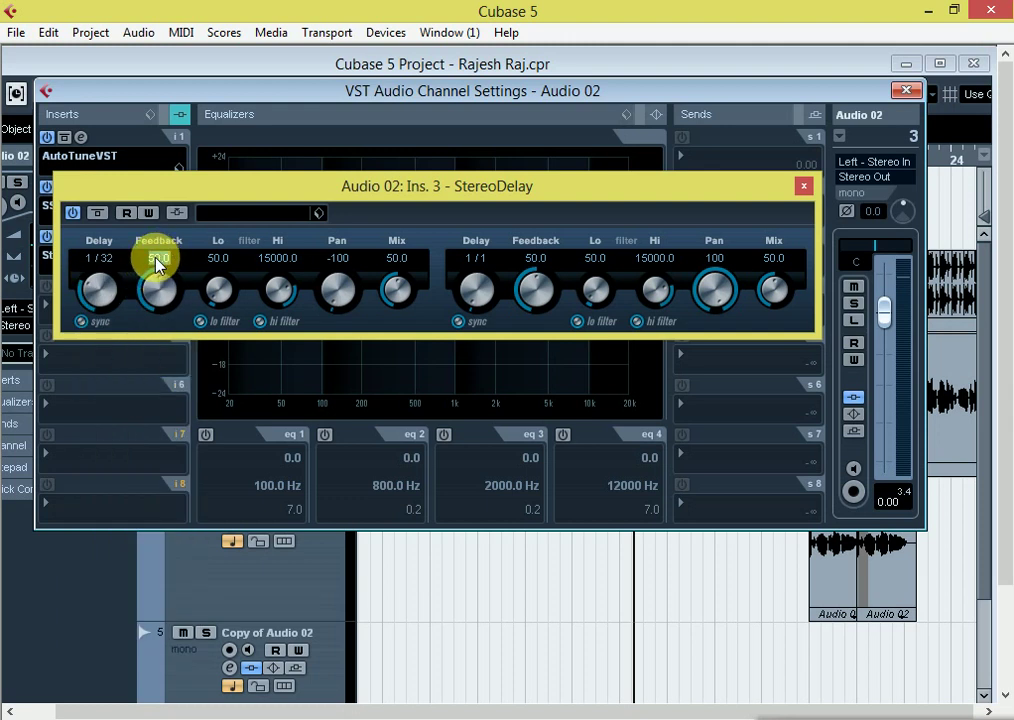
type("35")
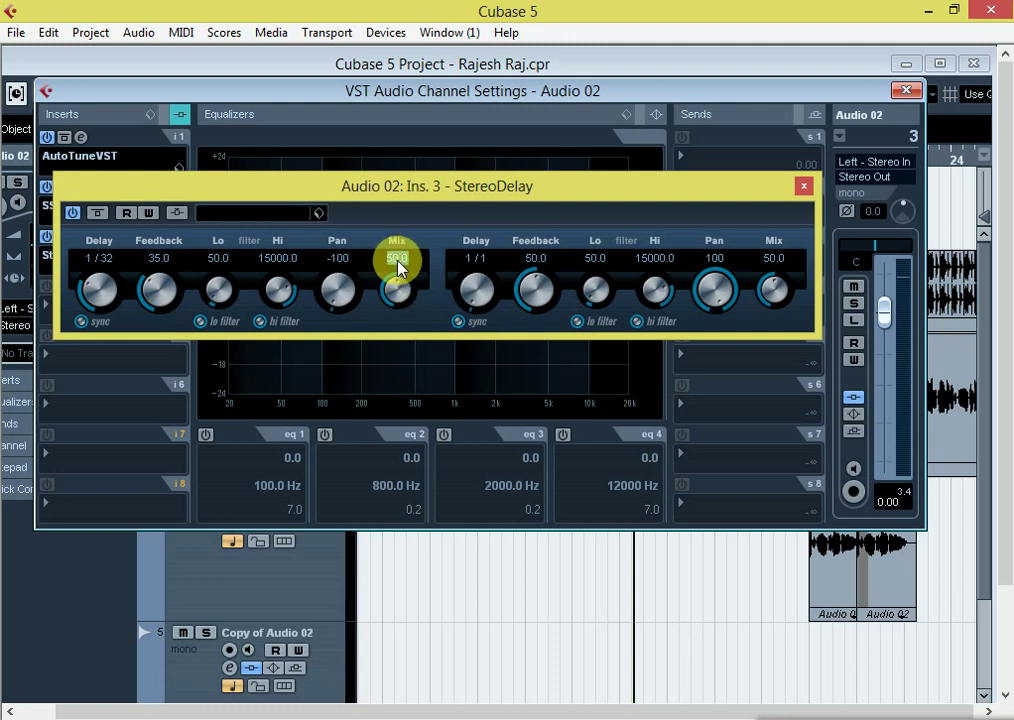
type("35")
key("Return")
- Set the second delay line to a 1/32 delay with feedback 30 and mix 25
left_click(476, 265)
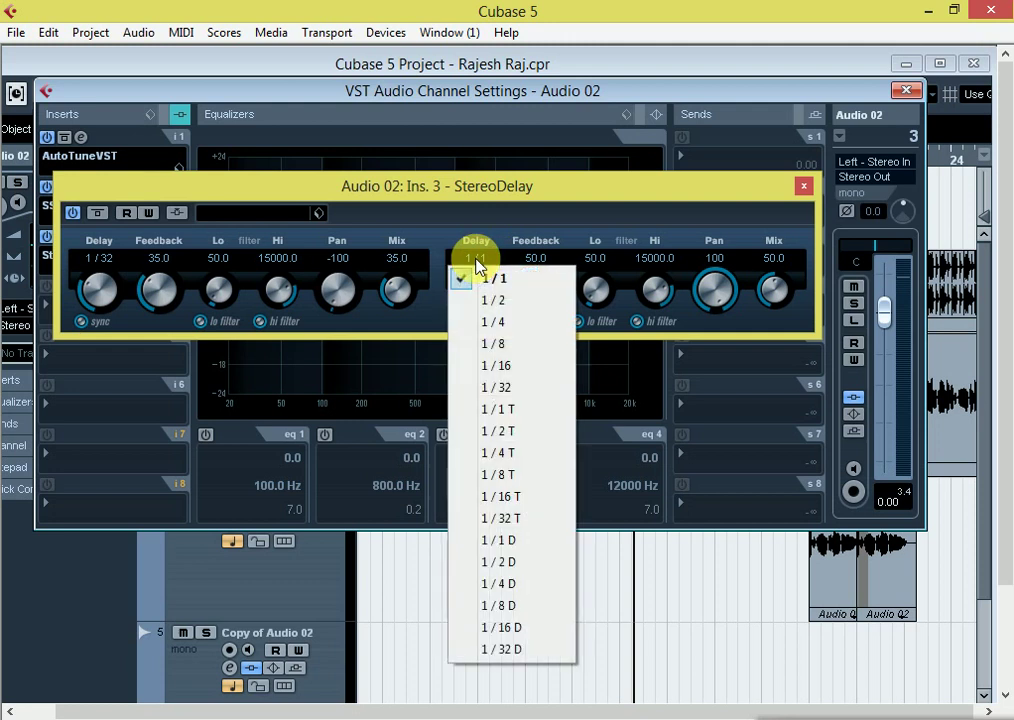
left_click(507, 392)
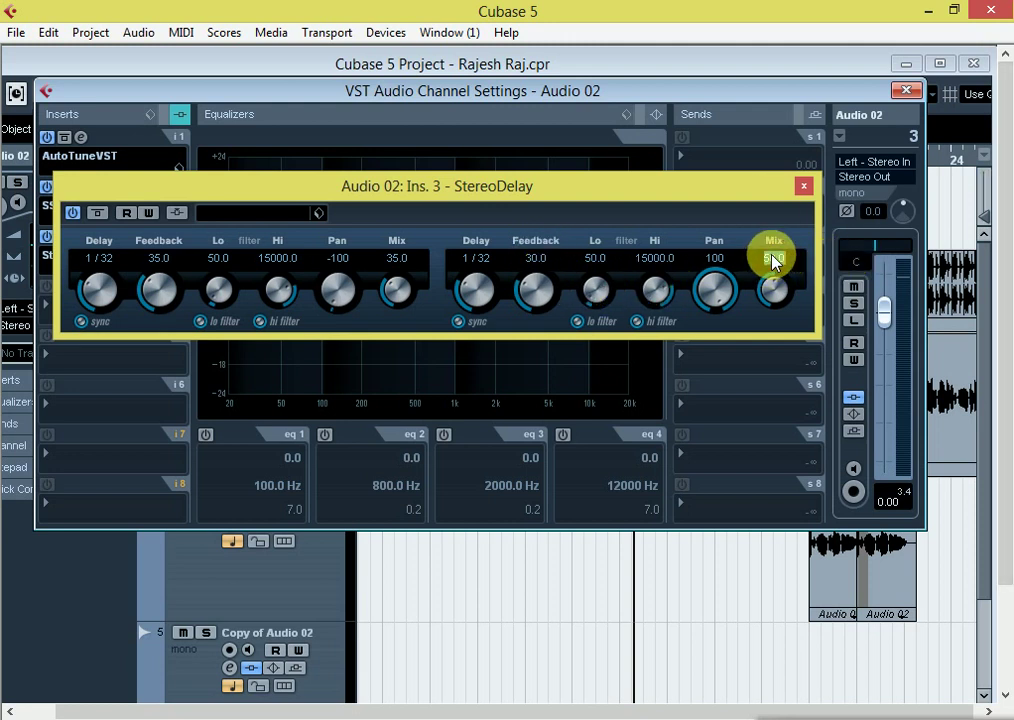
type("25")
key("Return")
- Audition the vocal with the 1/32 delay settings, stop playback and close the StereoDelay window
key("space")
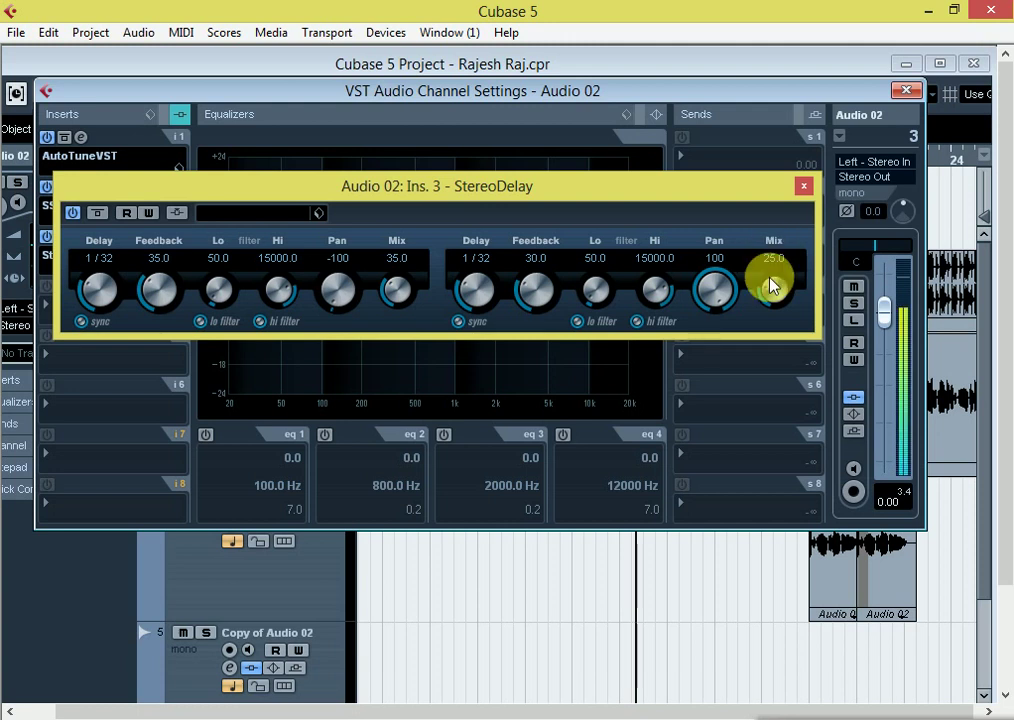
key("space")
left_click(804, 188)
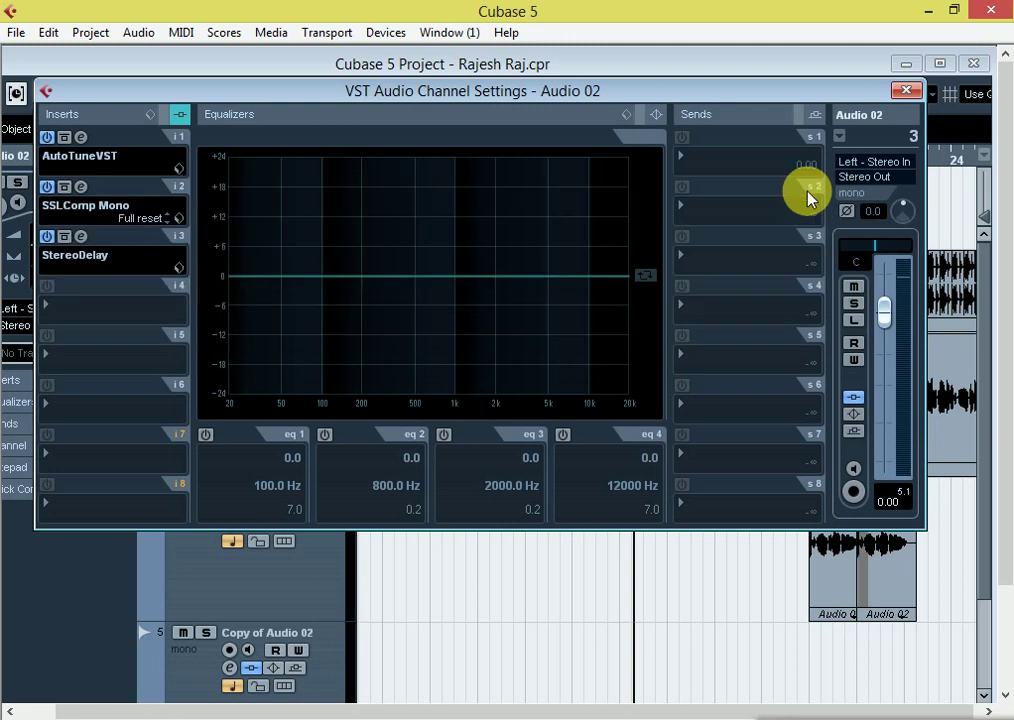
- Deactivate the third insert and load StereoDelay into it again with default settings, discarding the 1/32 changes
left_click(46, 240)
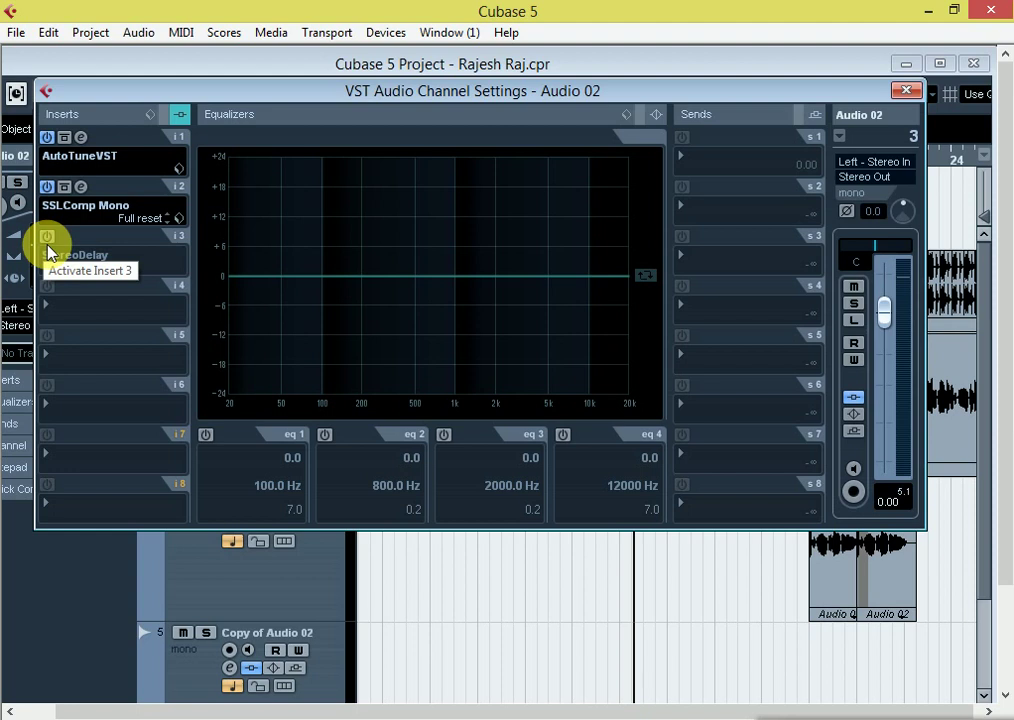
left_click(68, 263)
mouse_move(97, 166)
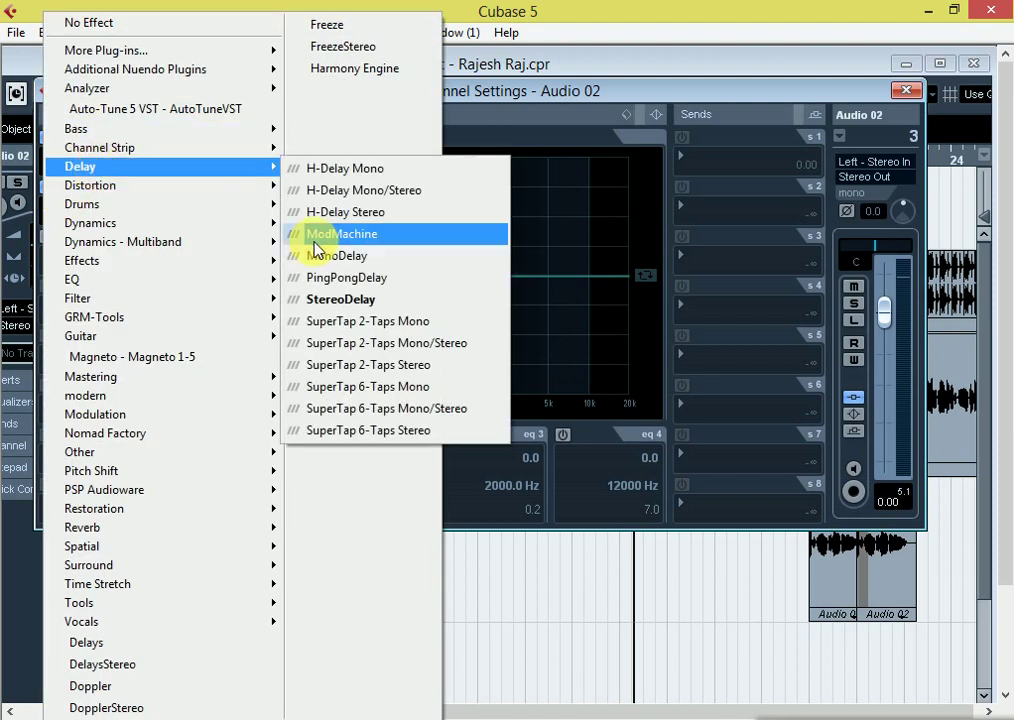
left_click(340, 300)
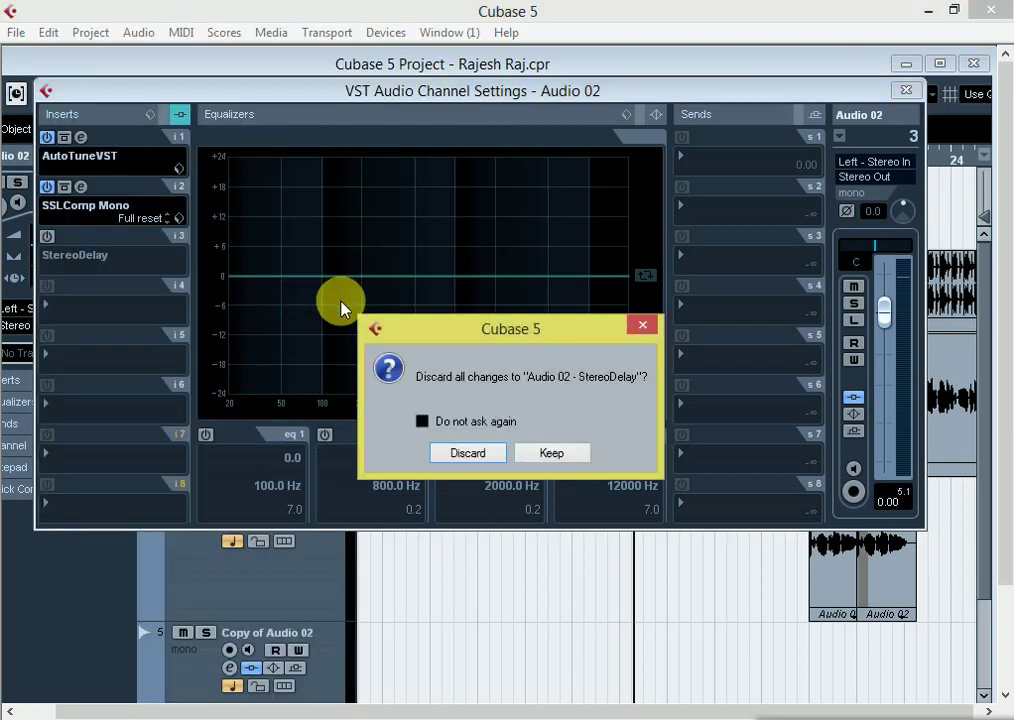
left_click(468, 453)
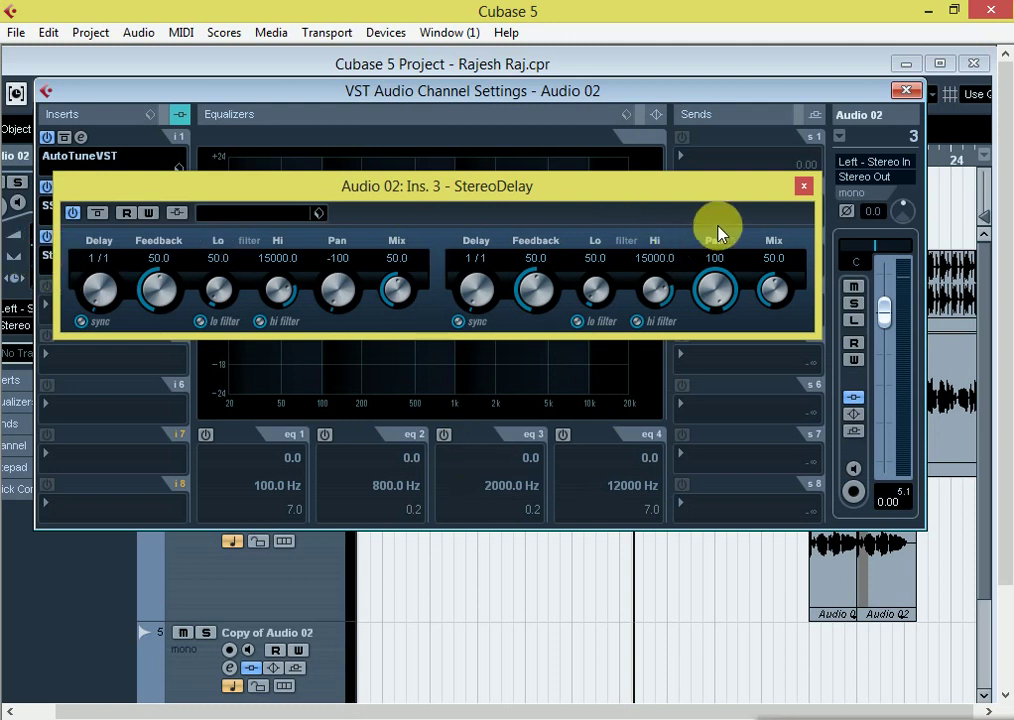
- Set the first delay line to a 1/32 T delay with feedback 35 and mix 40
left_click(97, 261)
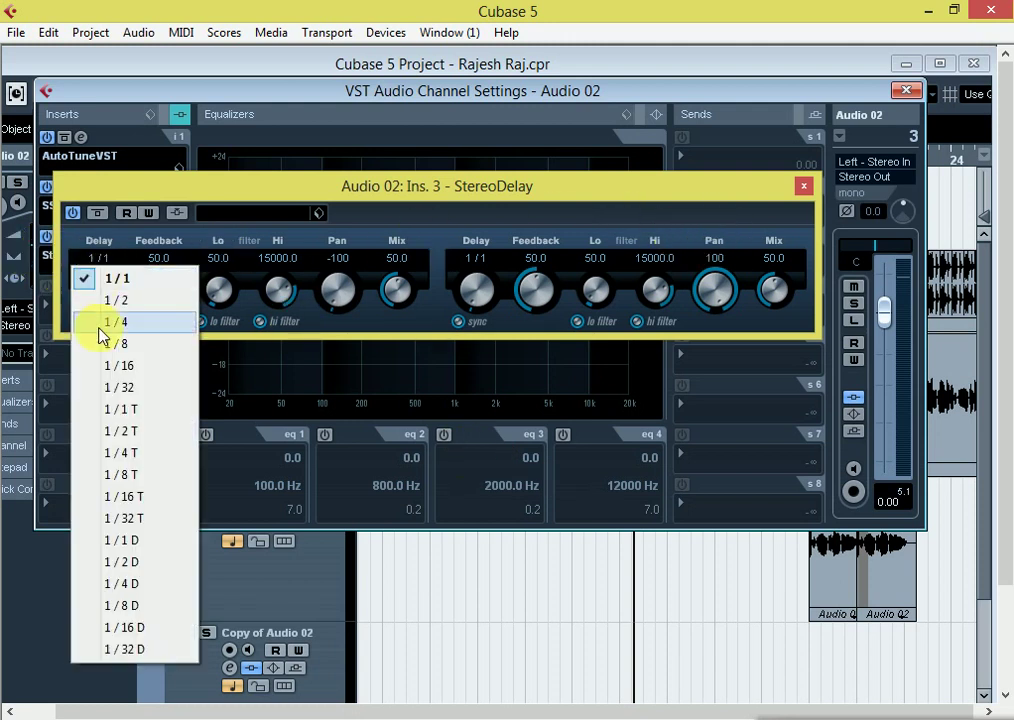
left_click(110, 520)
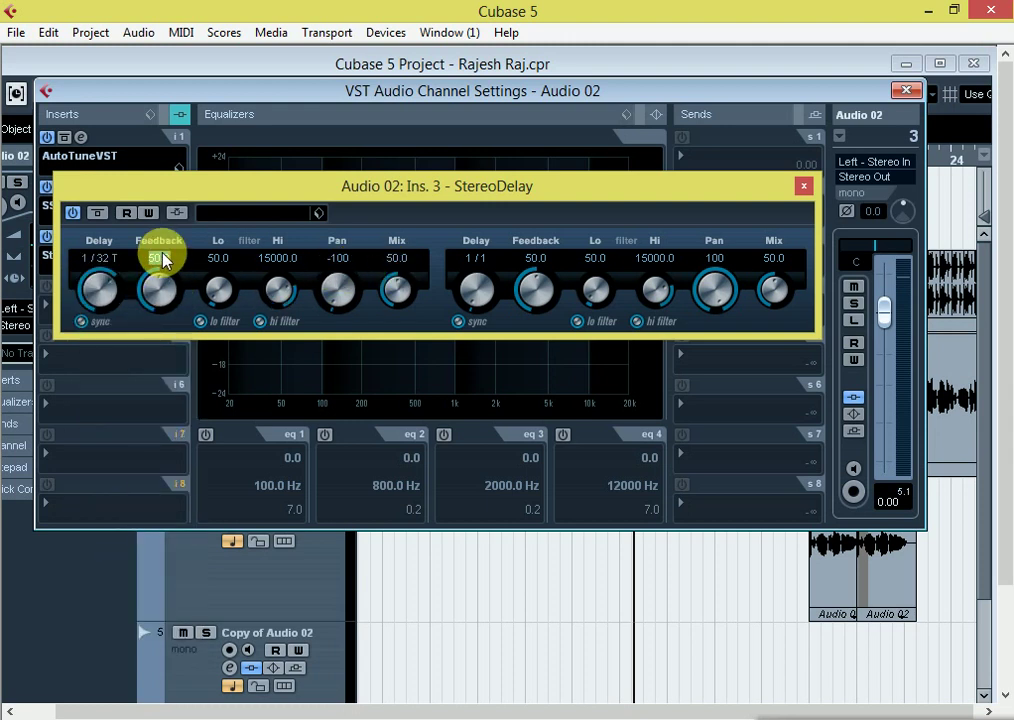
type("35")
key("Return")
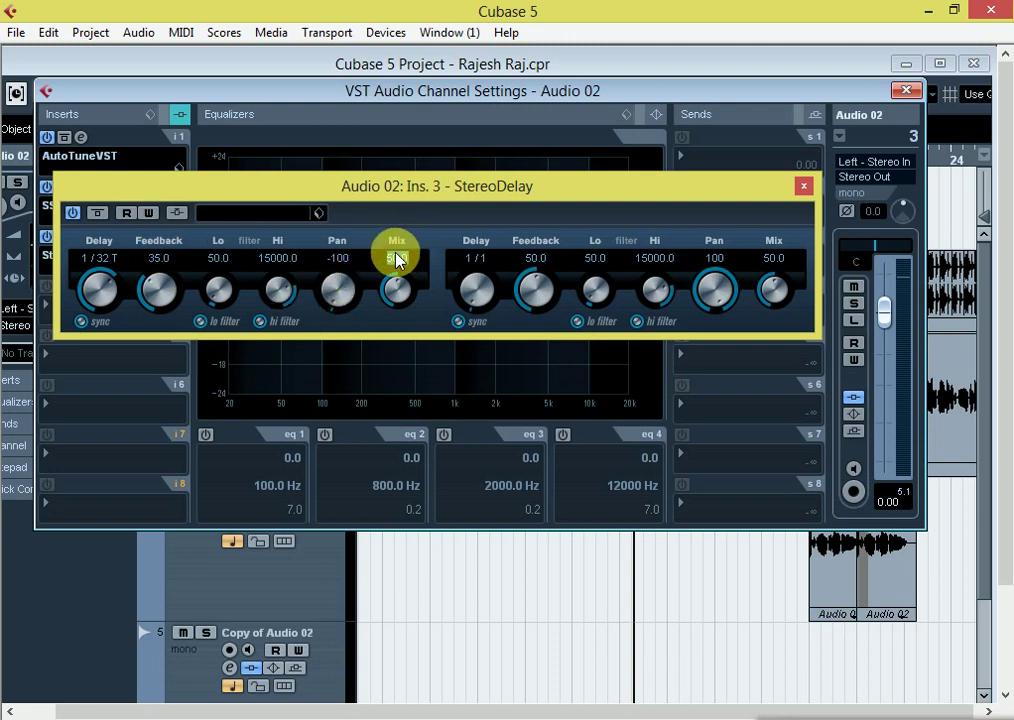
type("40")
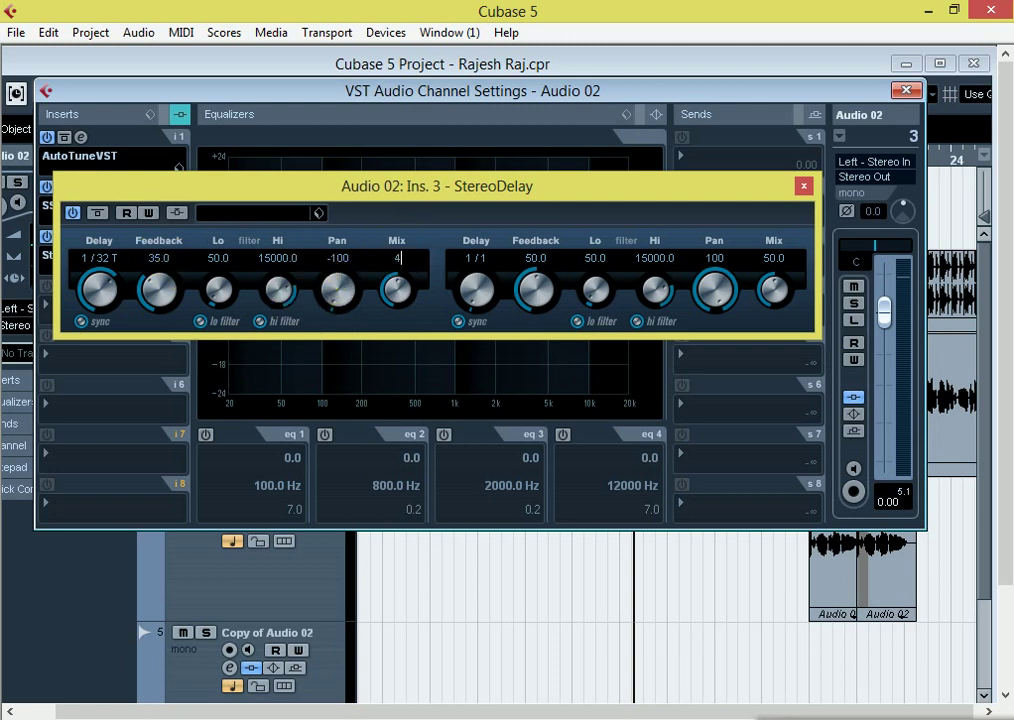
- Set the second delay line to a 1/32 T delay with feedback 25 and mix 25
left_click(478, 259)
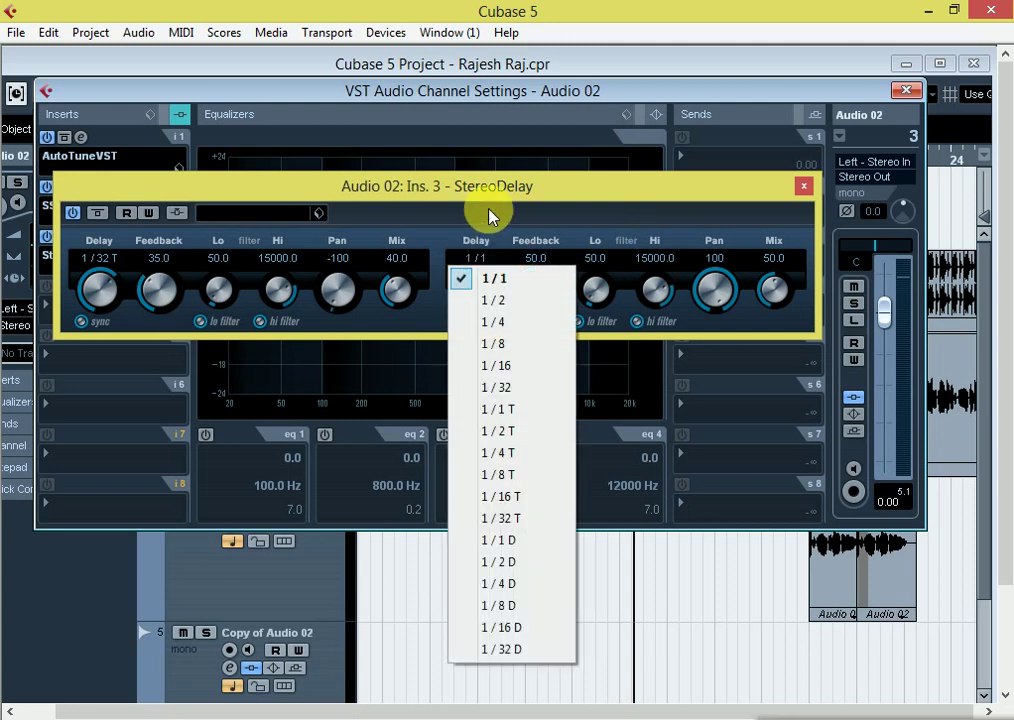
left_click(521, 519)
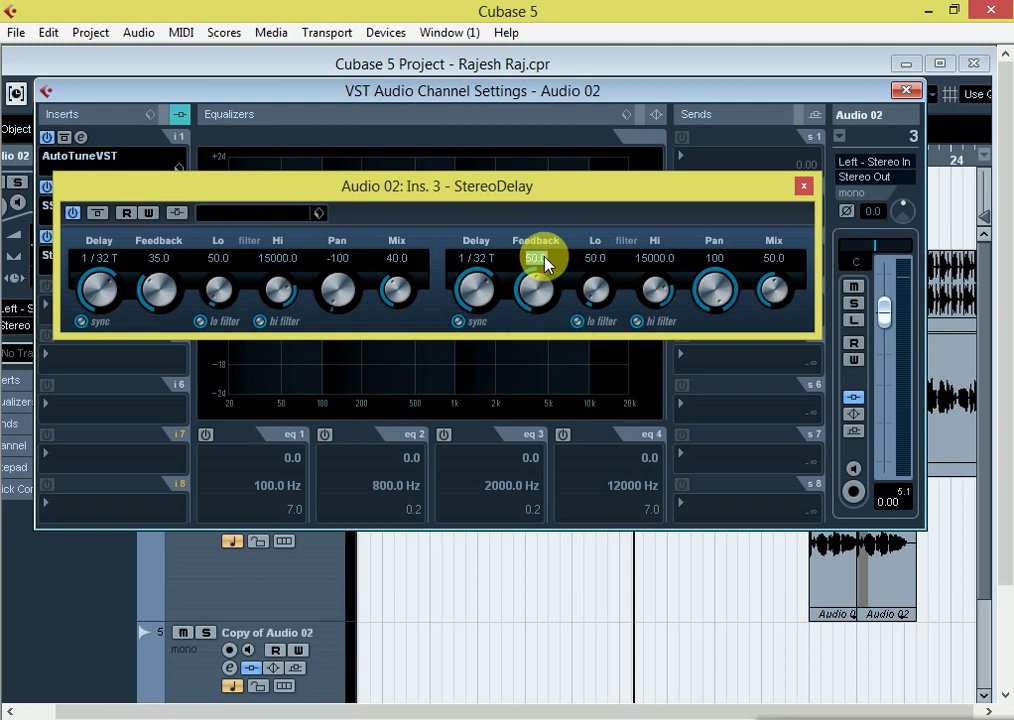
type("25")
key("Return")
type("25")
key("Return")
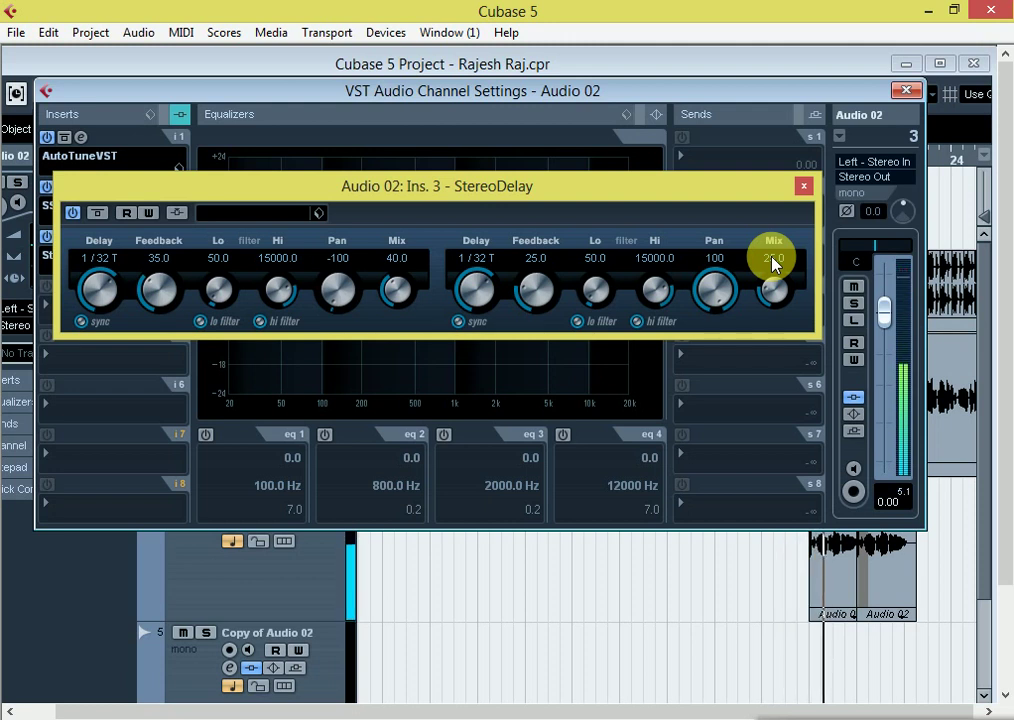
- Stop the playback and reload StereoDelay with default settings in the third insert, discarding the 1/32 T changes
key("space")
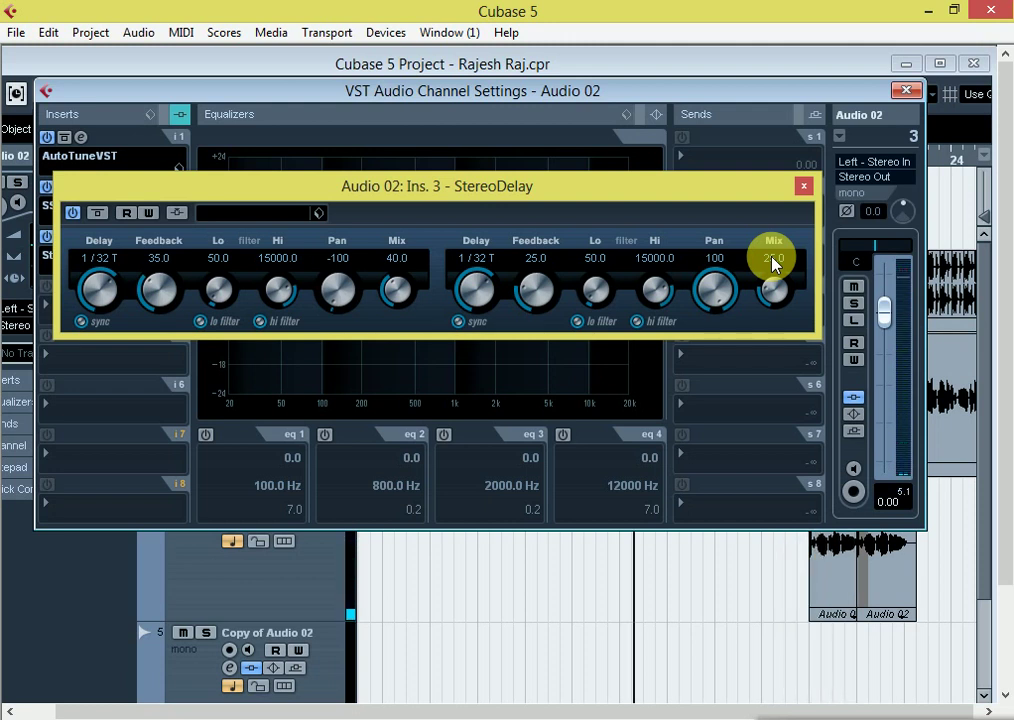
left_click(803, 186)
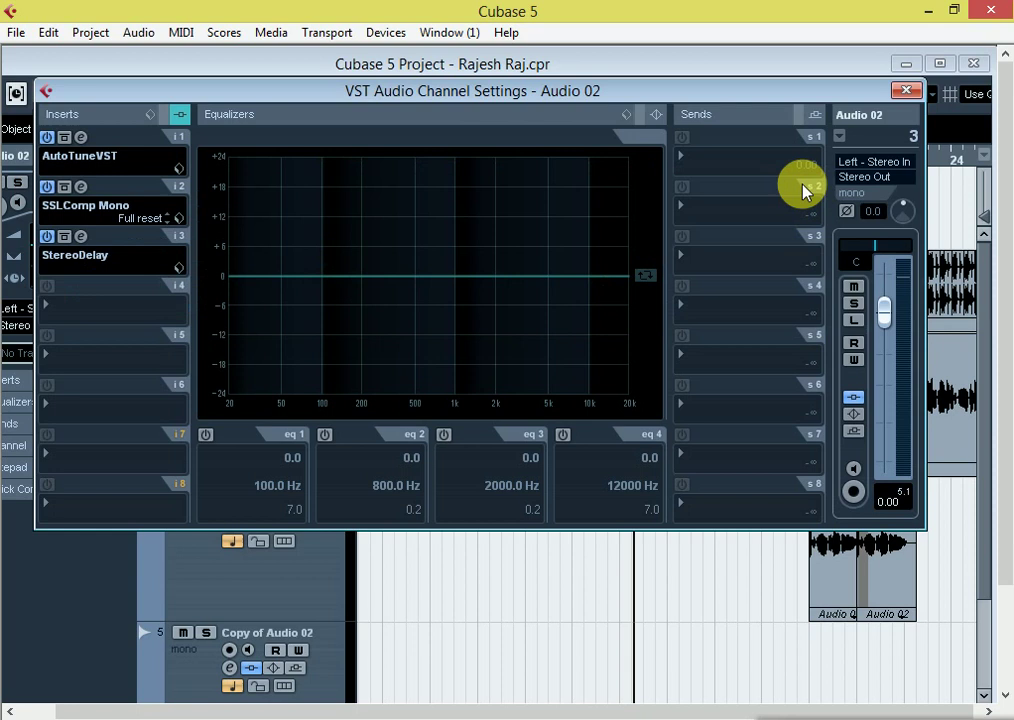
left_click(68, 255)
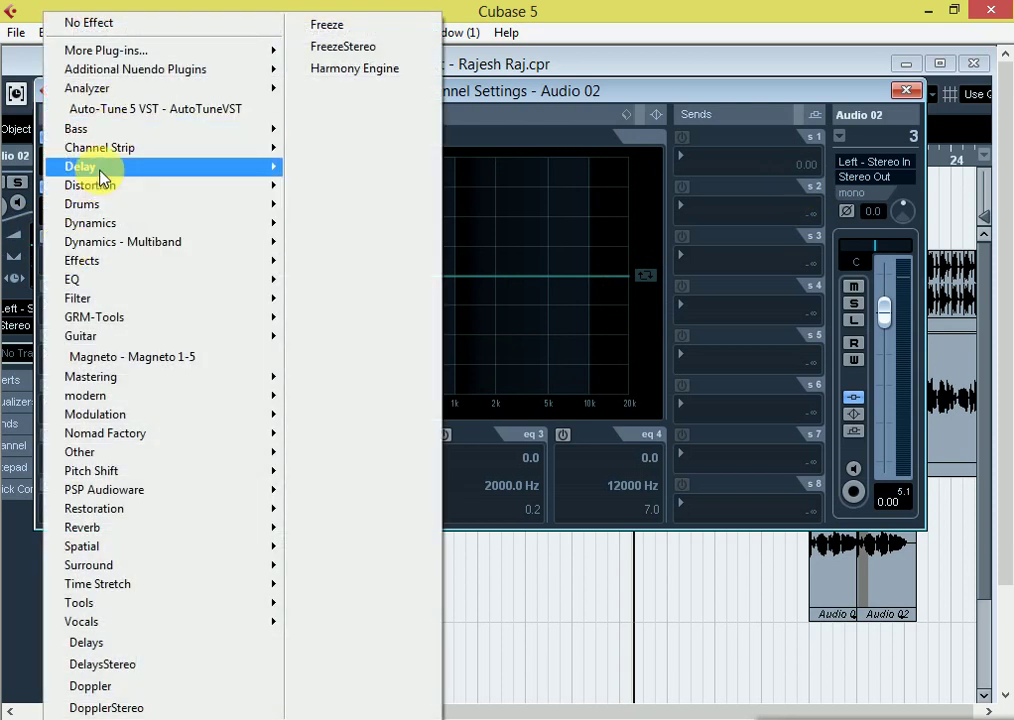
mouse_move(100, 166)
left_click(330, 297)
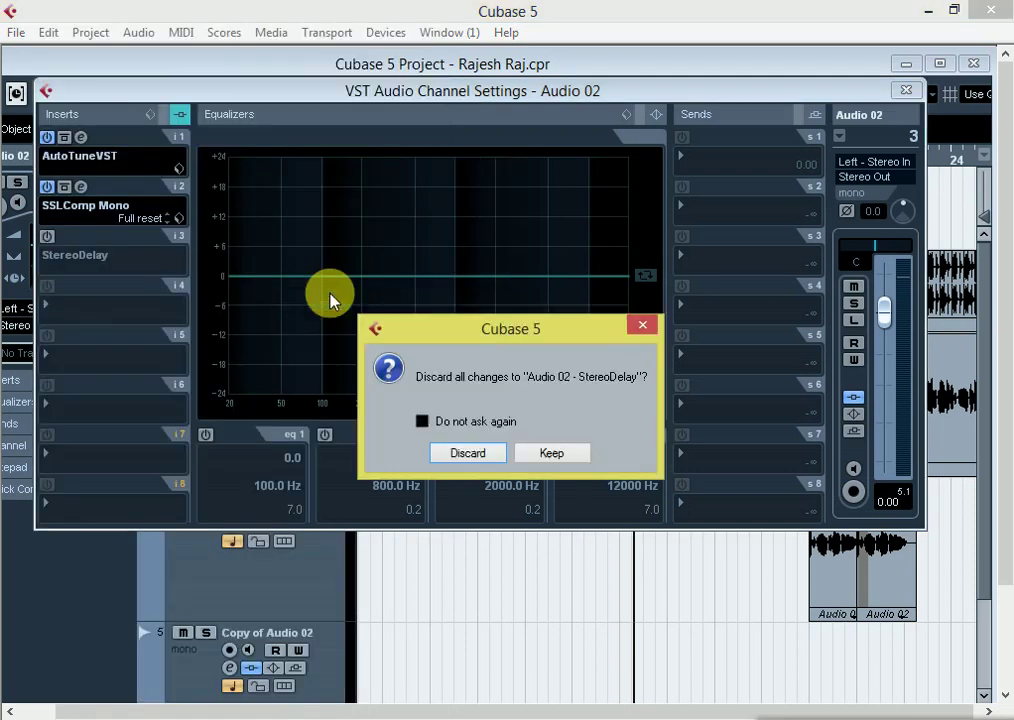
left_click(469, 455)
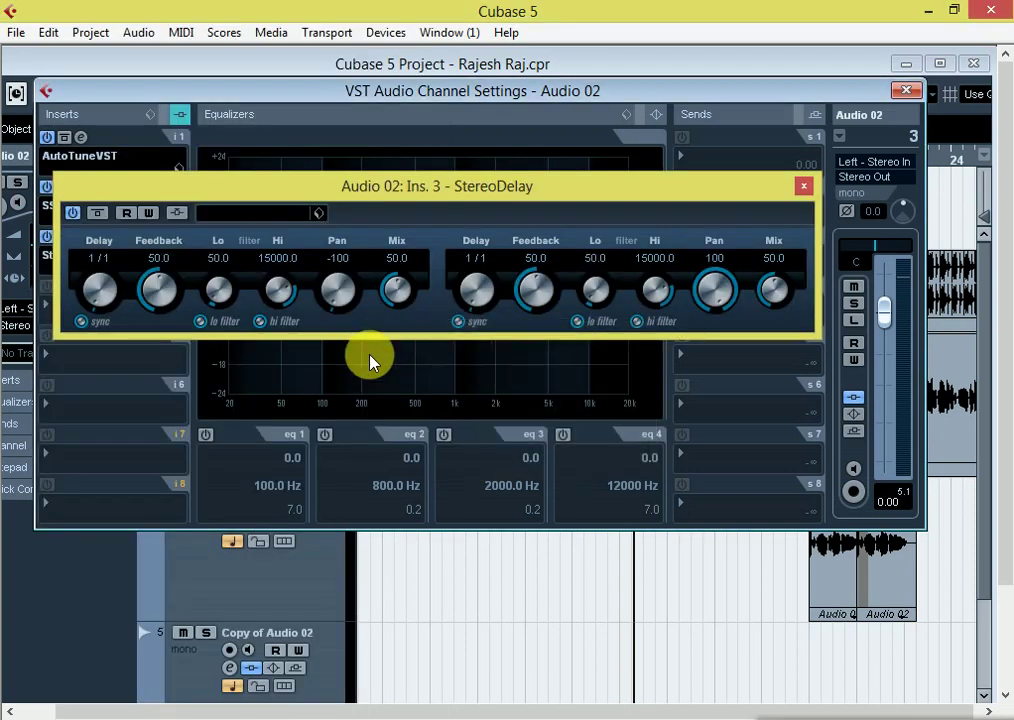
left_click(249, 206)
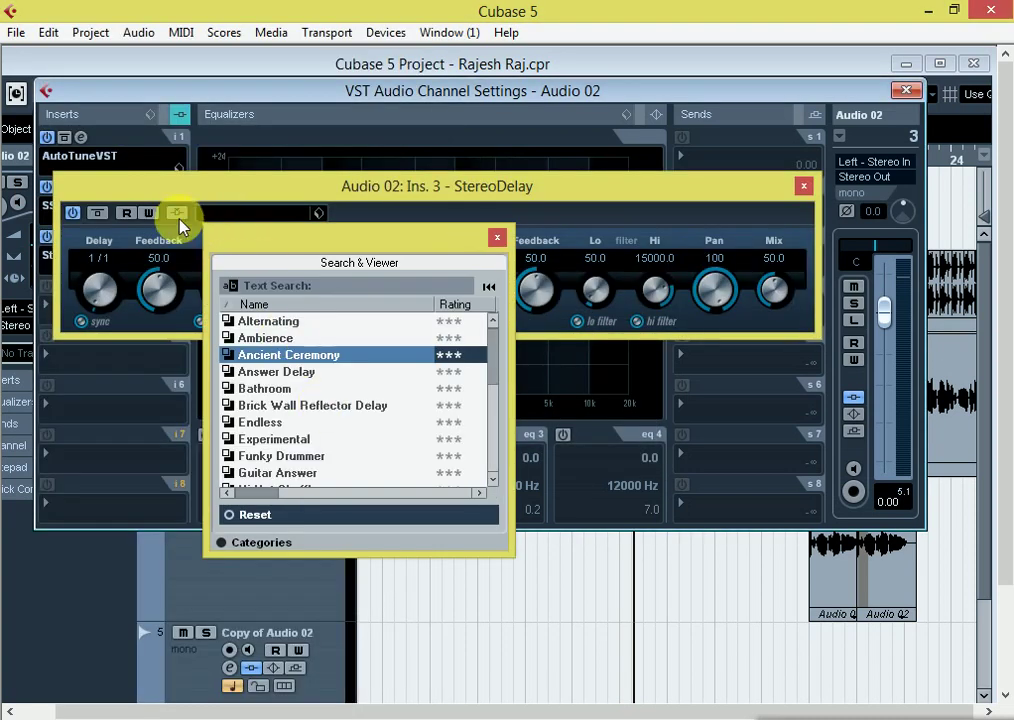
left_click(731, 190)
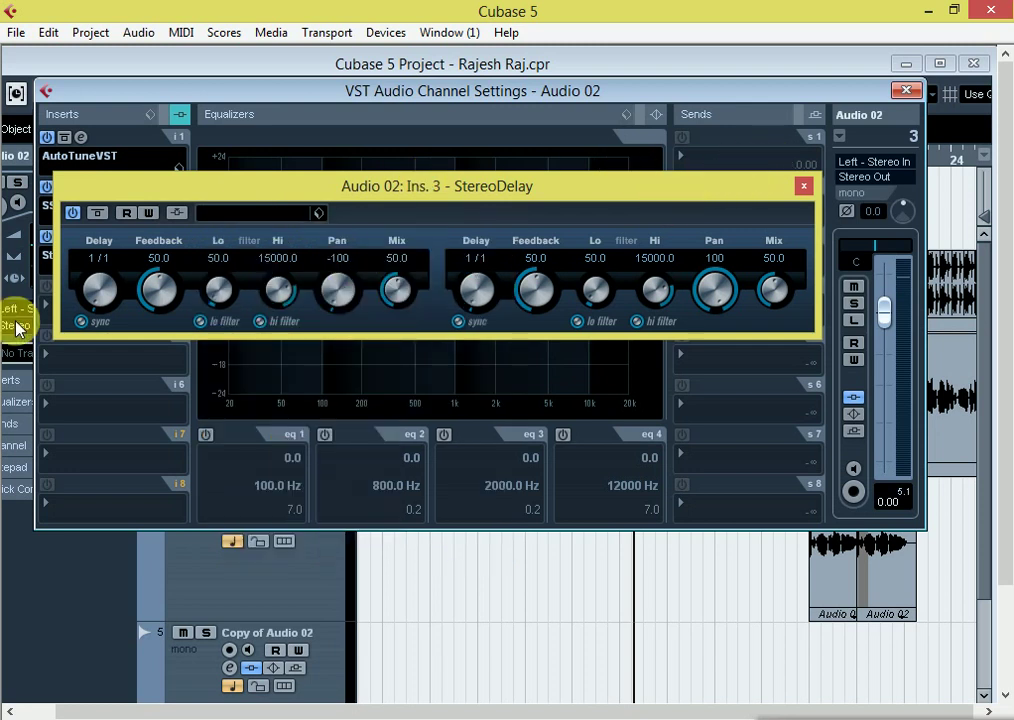
- Set the first delay line to a 1/32 D delay with feedback 40
left_click(97, 260)
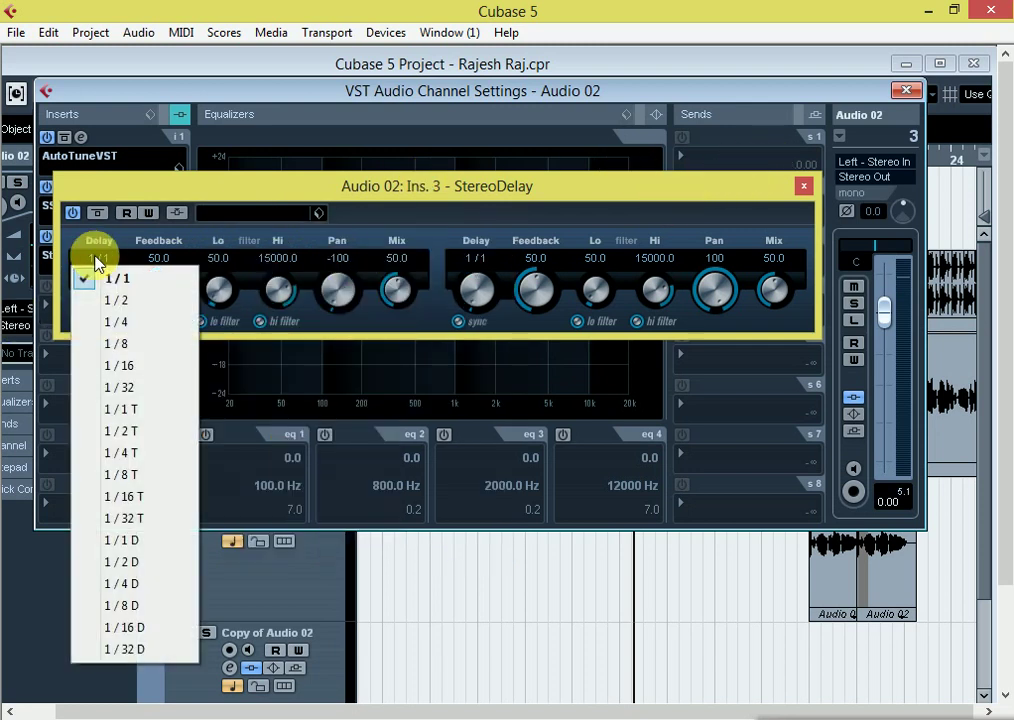
left_click(110, 650)
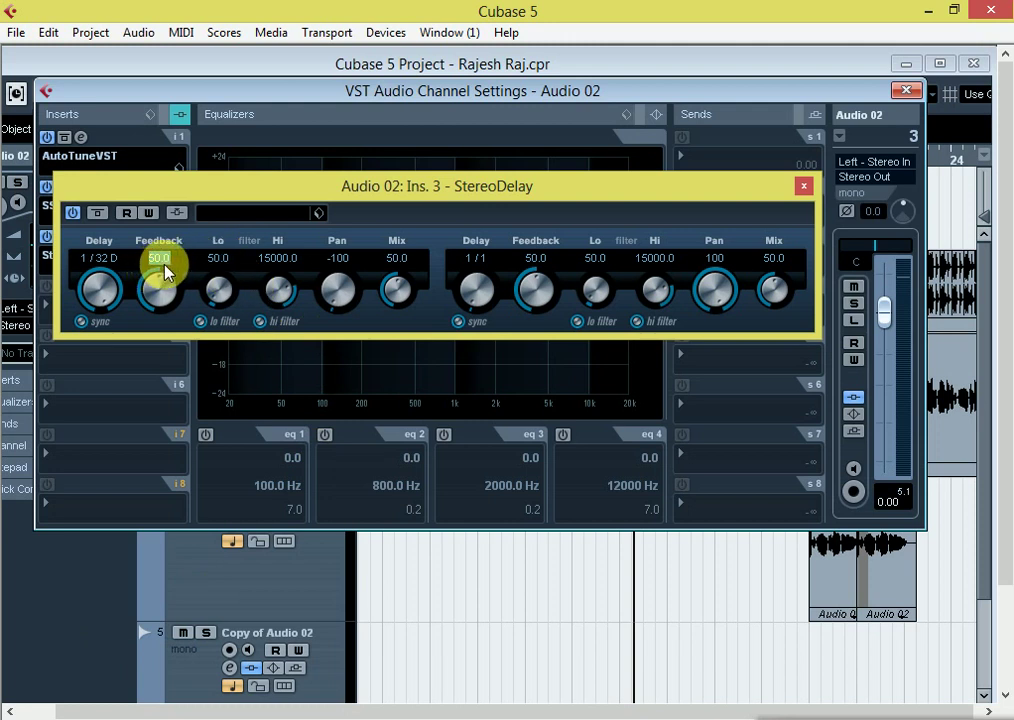
type("40")
- Set the second delay line to a 1/32 D delay with mix 40, and the first line's mix to 35
left_click(476, 260)
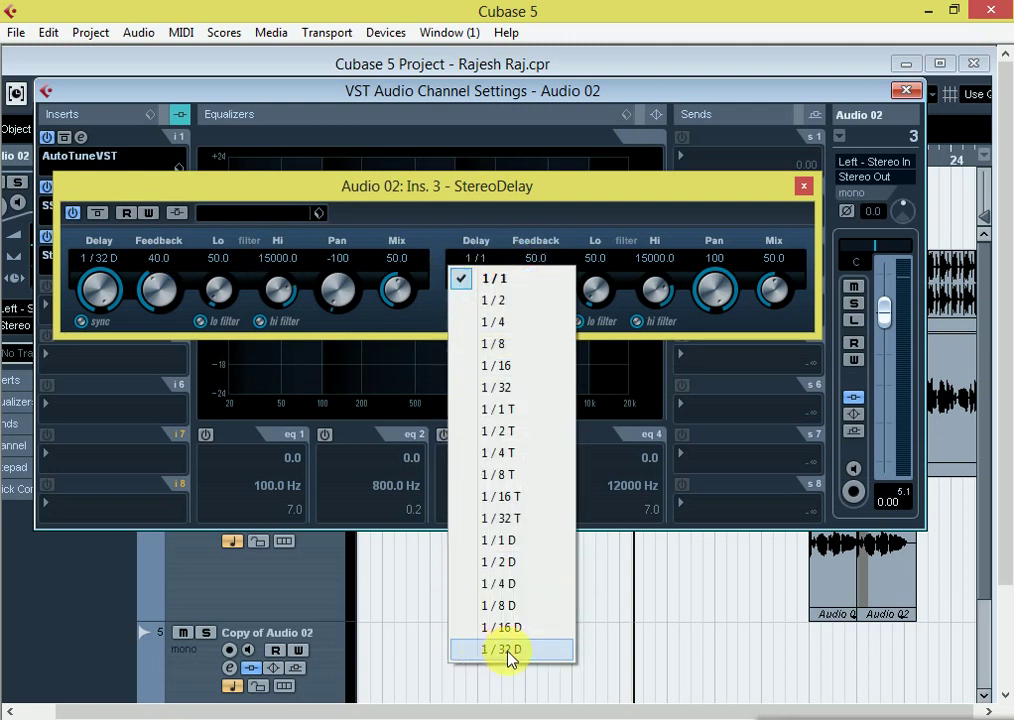
left_click(505, 652)
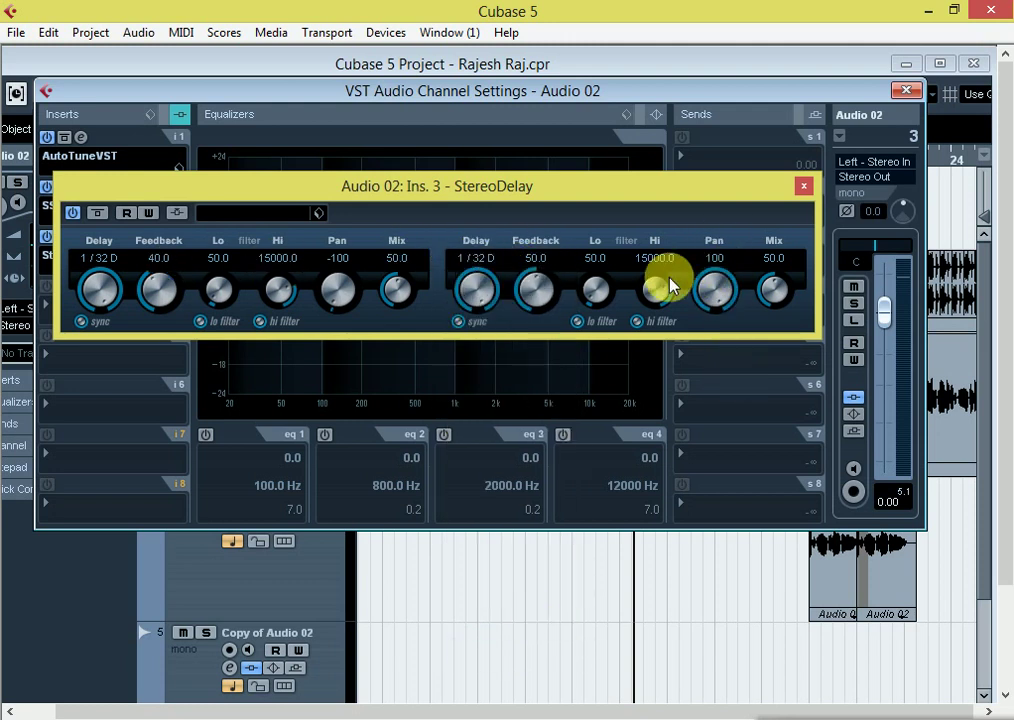
left_click(545, 263)
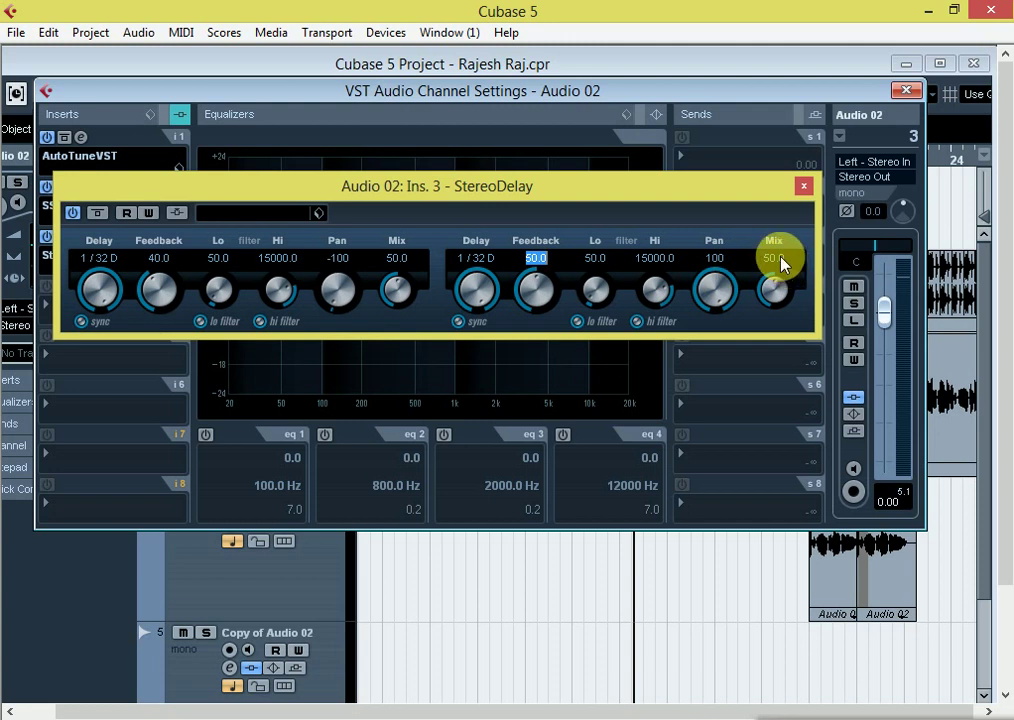
left_click(397, 262)
type("35")
key("Return")
type("40")
- Audition the vocal twice with the 1/32 D delay settings, stop playback and close the StereoDelay window
key("space")
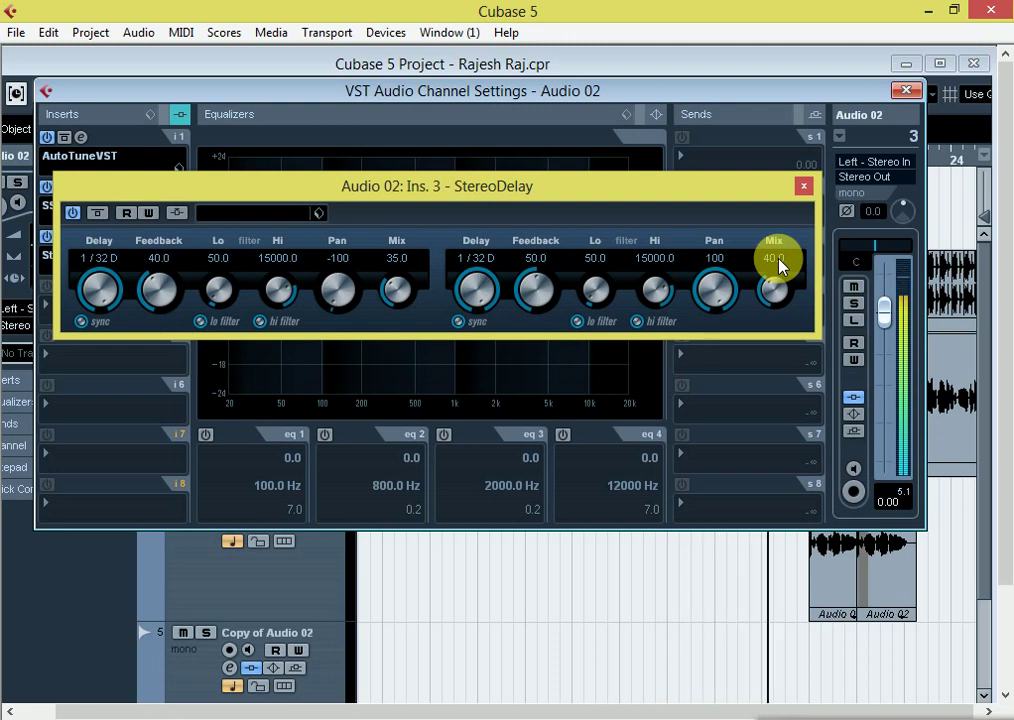
key("space")
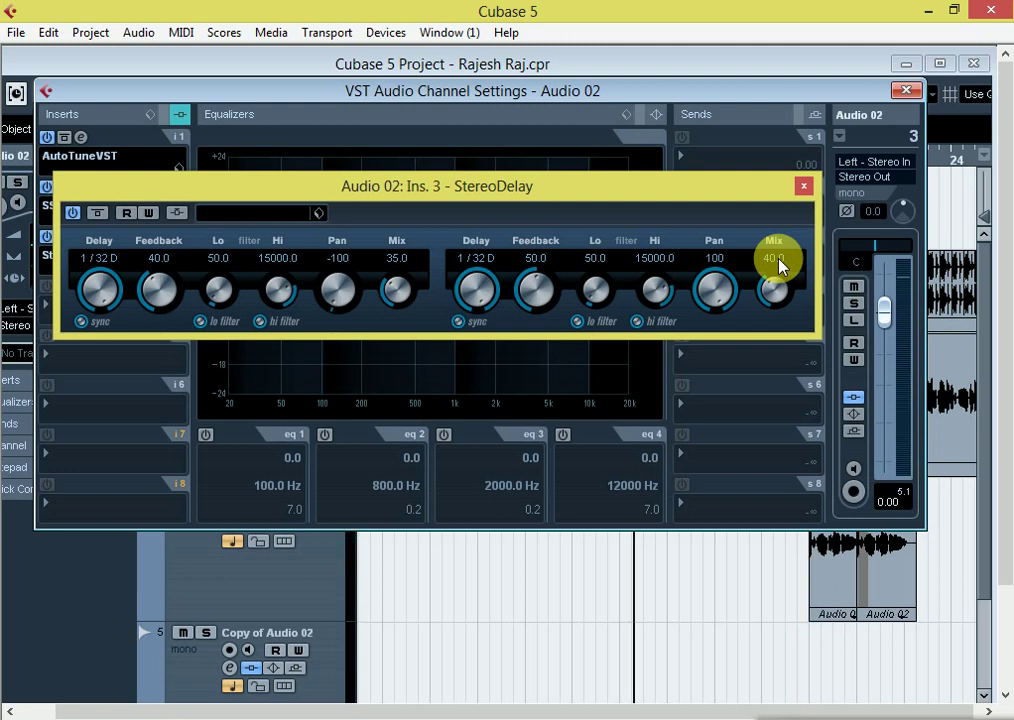
key("space")
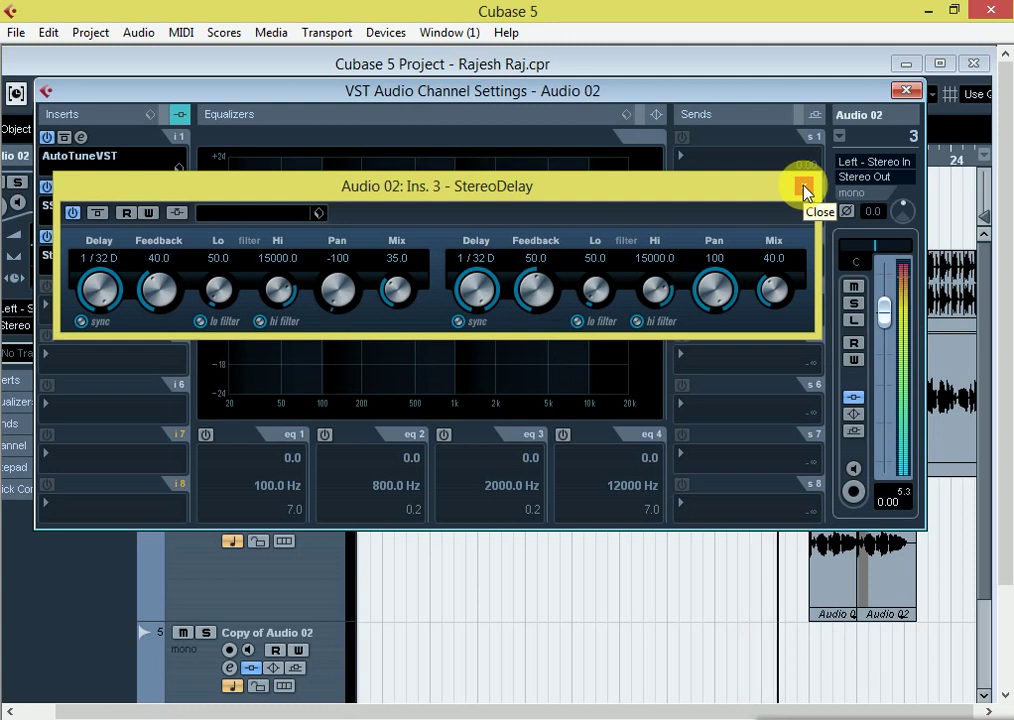
key("space")
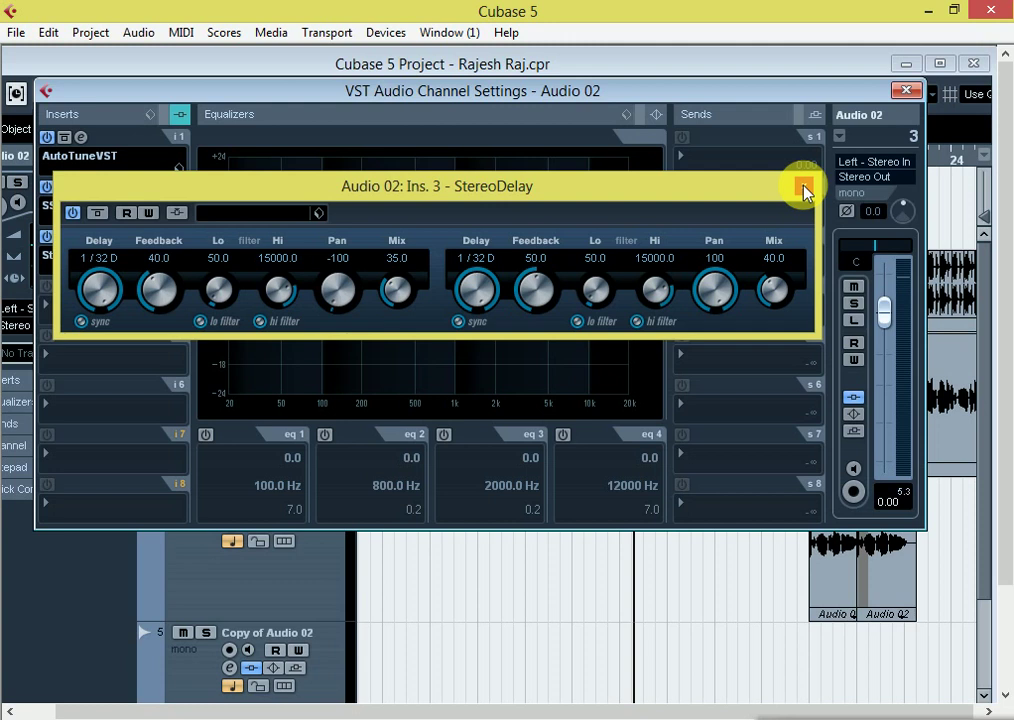
left_click(804, 189)
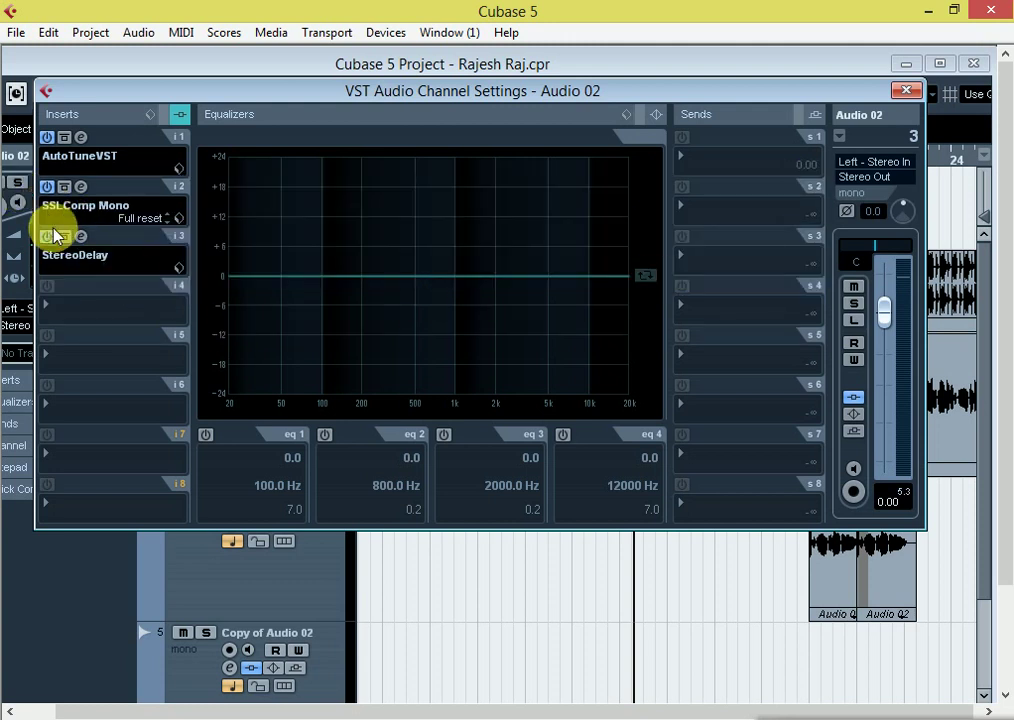
- Load StereoDelay into the third insert again with default settings, discarding the 1/32 D changes
left_click(81, 266)
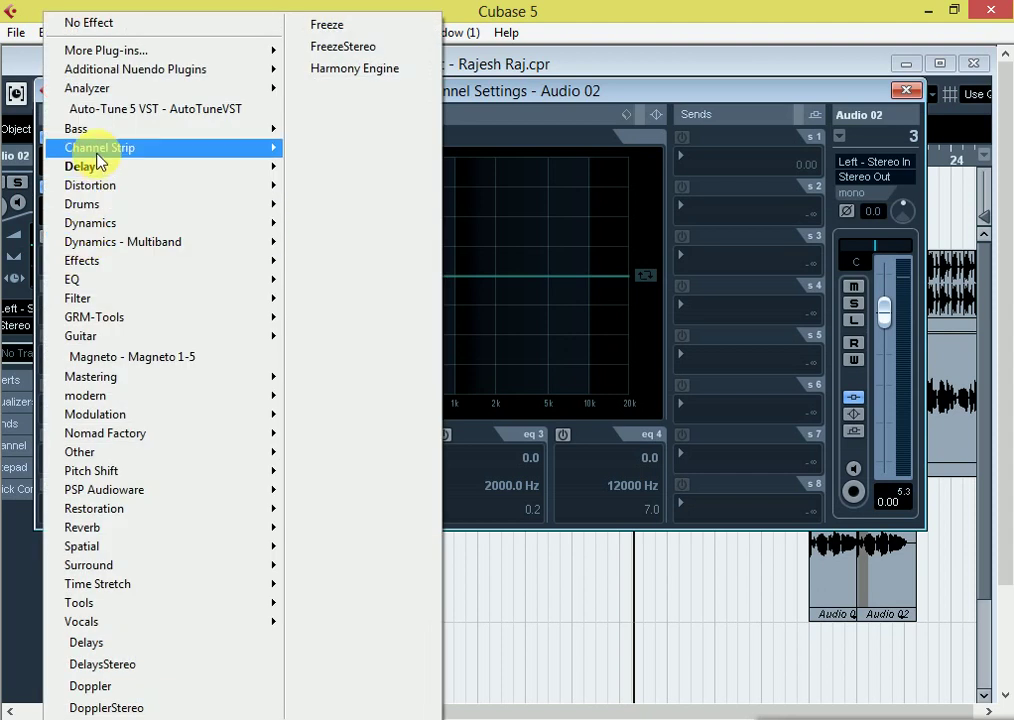
mouse_move(98, 172)
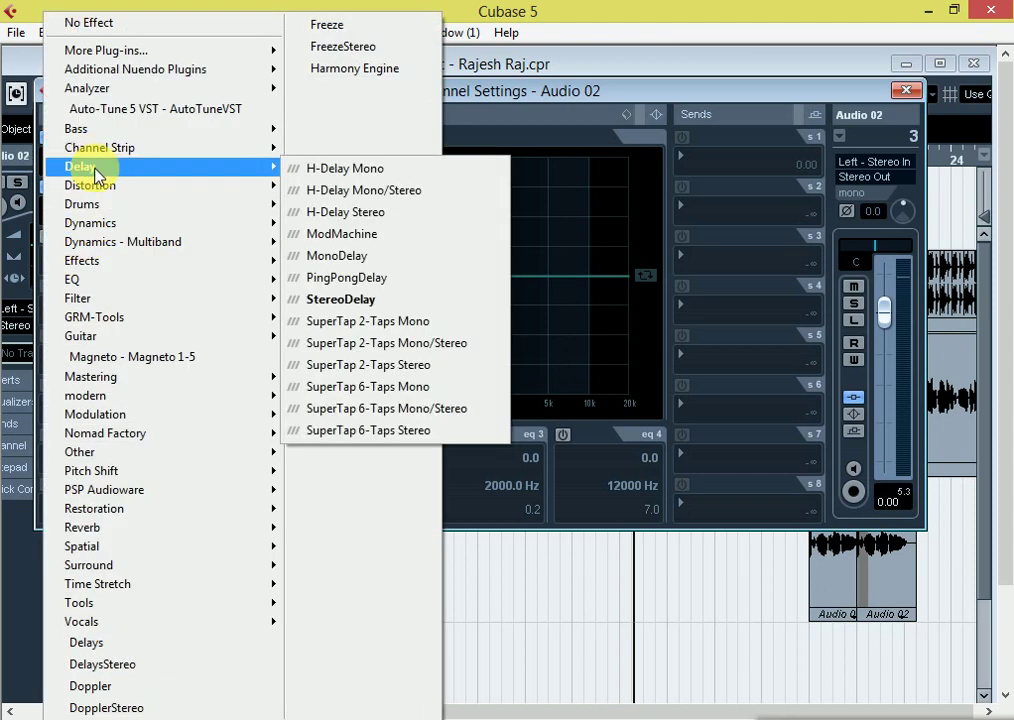
left_click(340, 302)
left_click(467, 453)
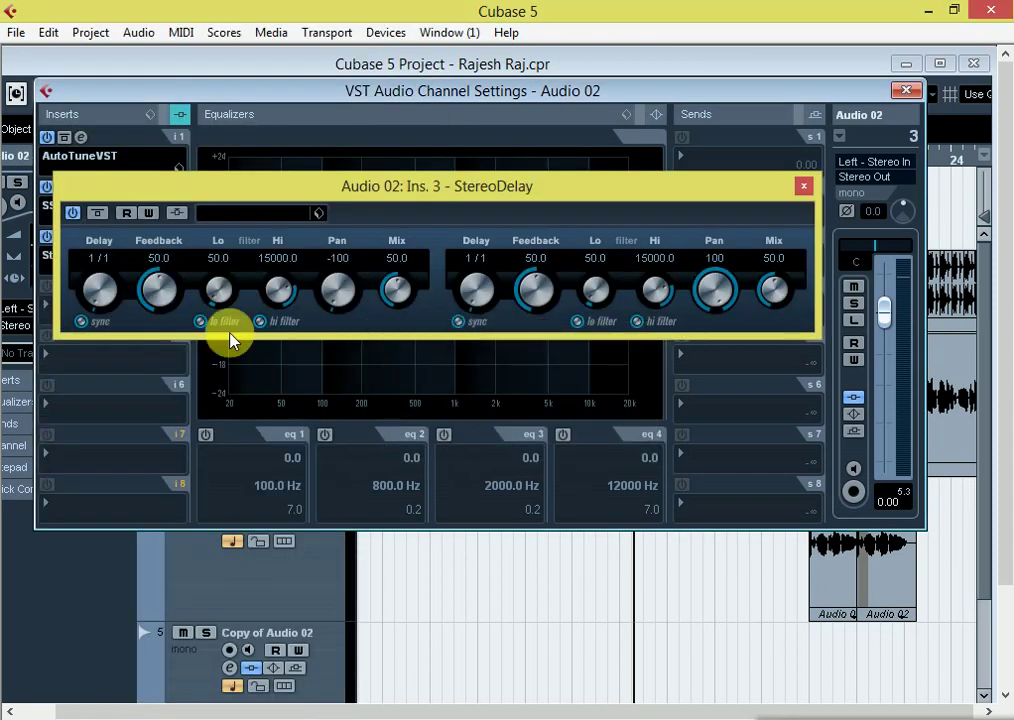
- Turn off tempo sync for the first delay line and set its delay to 350
left_click(83, 320)
left_click(97, 261)
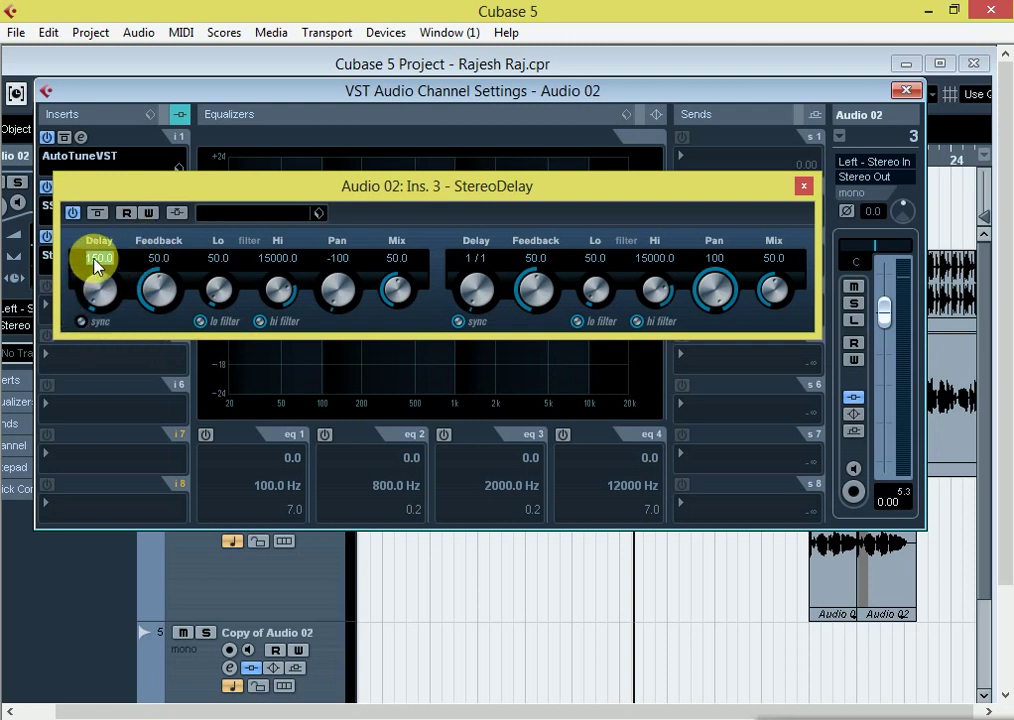
type("350")
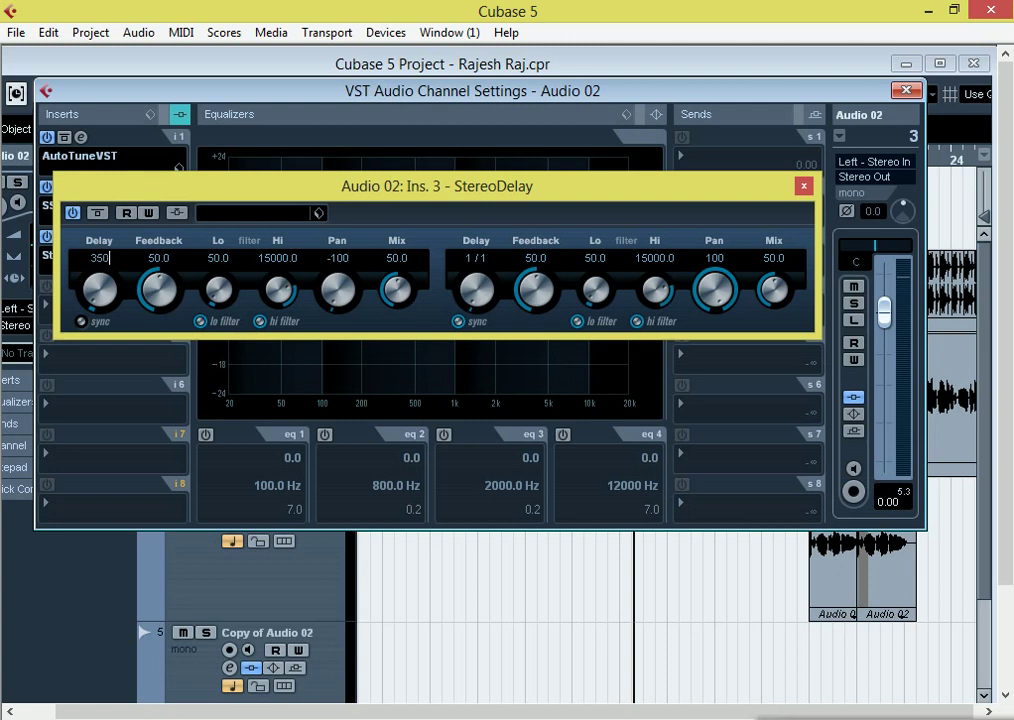
key("Return")
- Close the StereoDelay and Audio 02 channel settings windows and minimize Cubase to the desktop
left_click(803, 186)
left_click(906, 92)
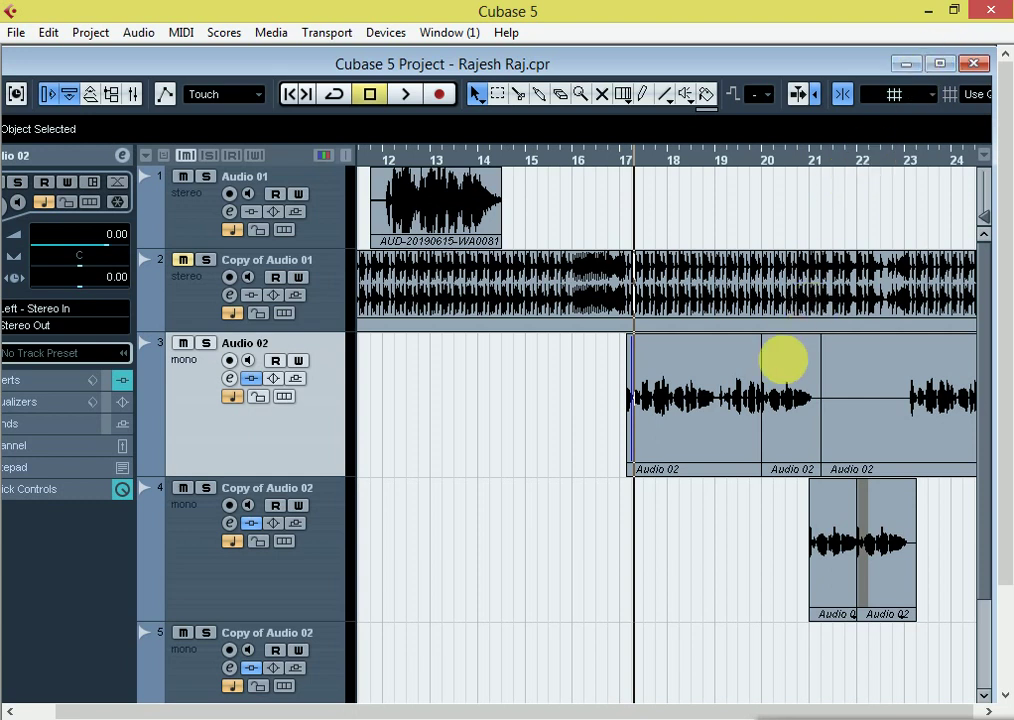
left_click(927, 14)
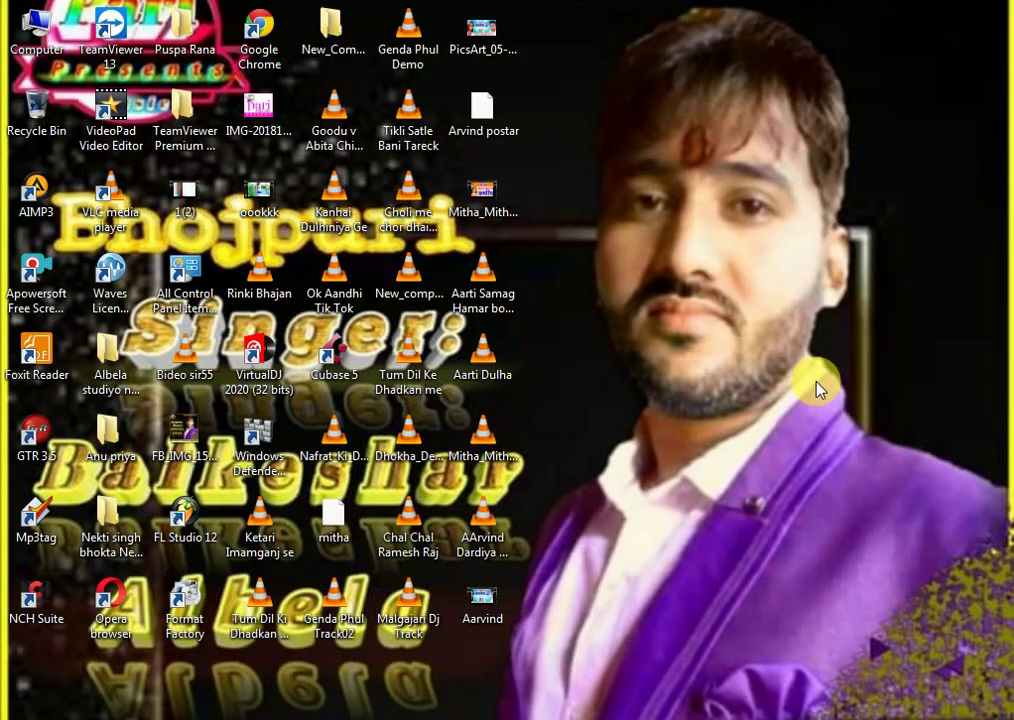